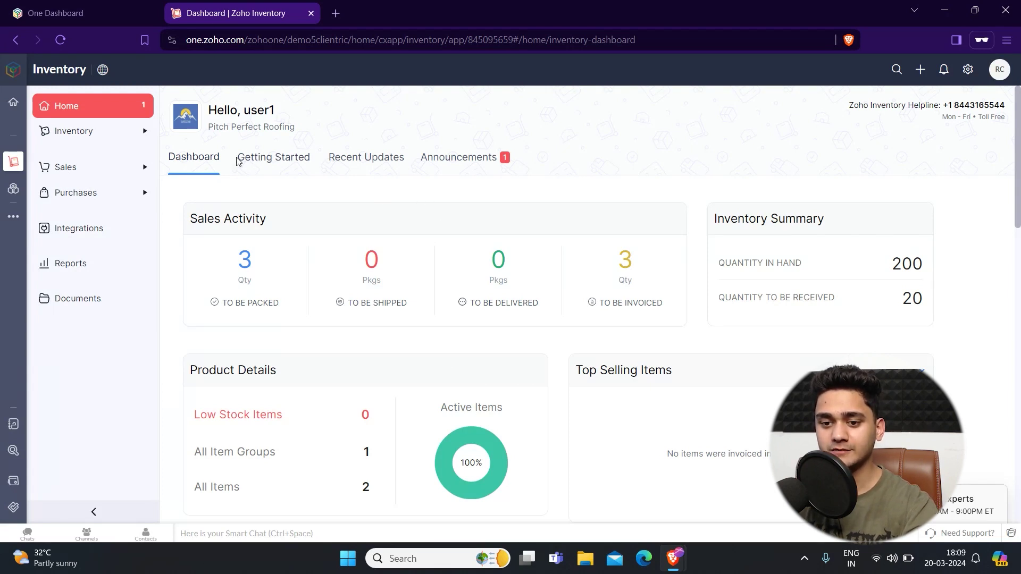
- Go to Sales > Invoices and start a new invoice, INV-000002
left_click(122, 169)
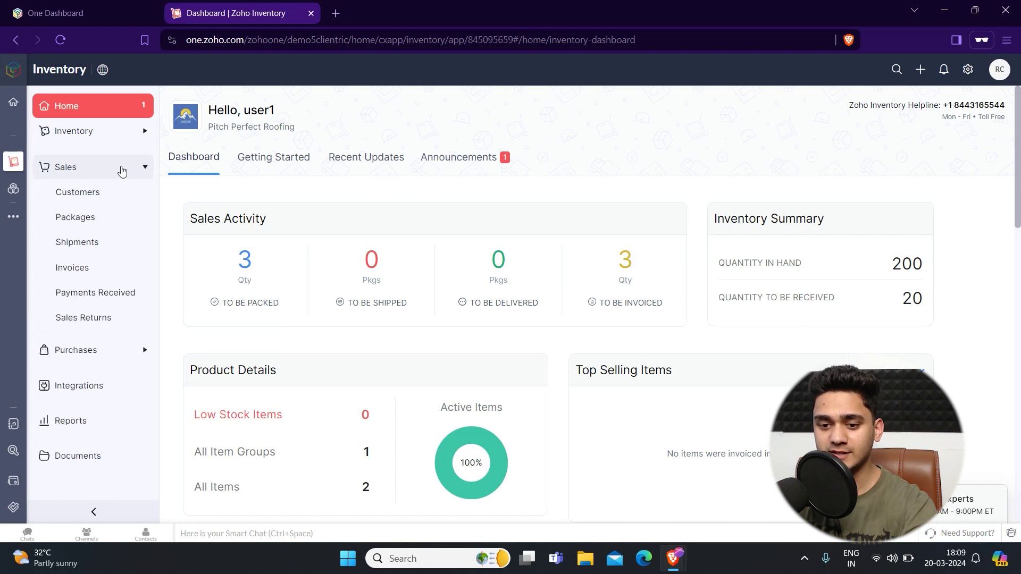
left_click(65, 271)
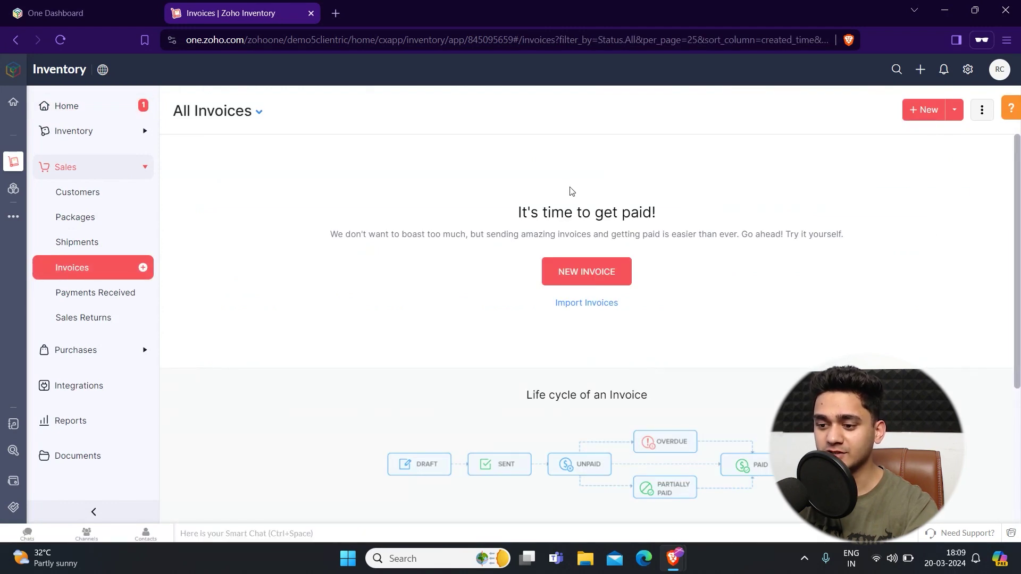
left_click(574, 272)
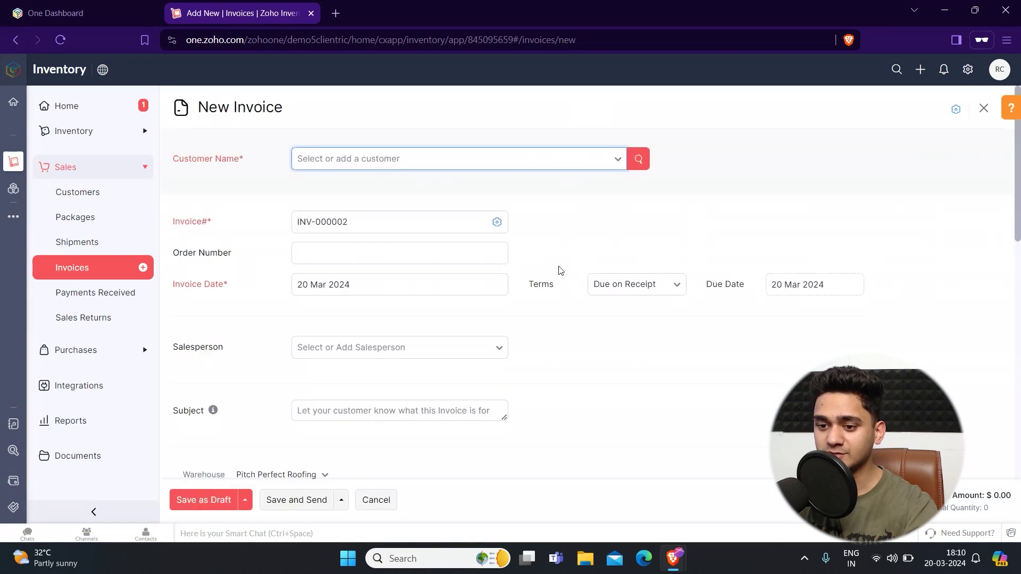
- Bill the invoice to the test customer, leaving order number and salesperson blank
left_click(326, 162)
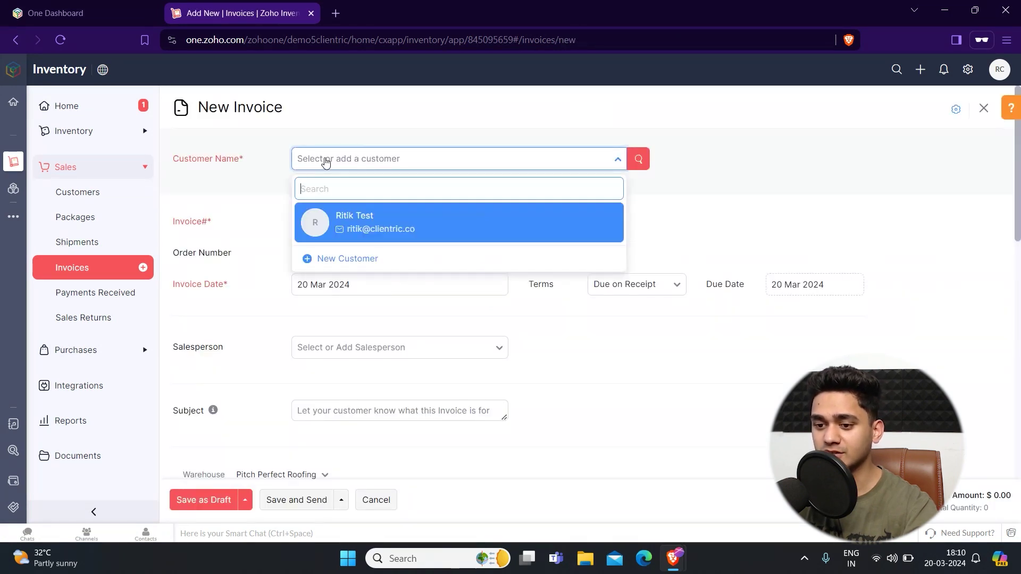
left_click(370, 216)
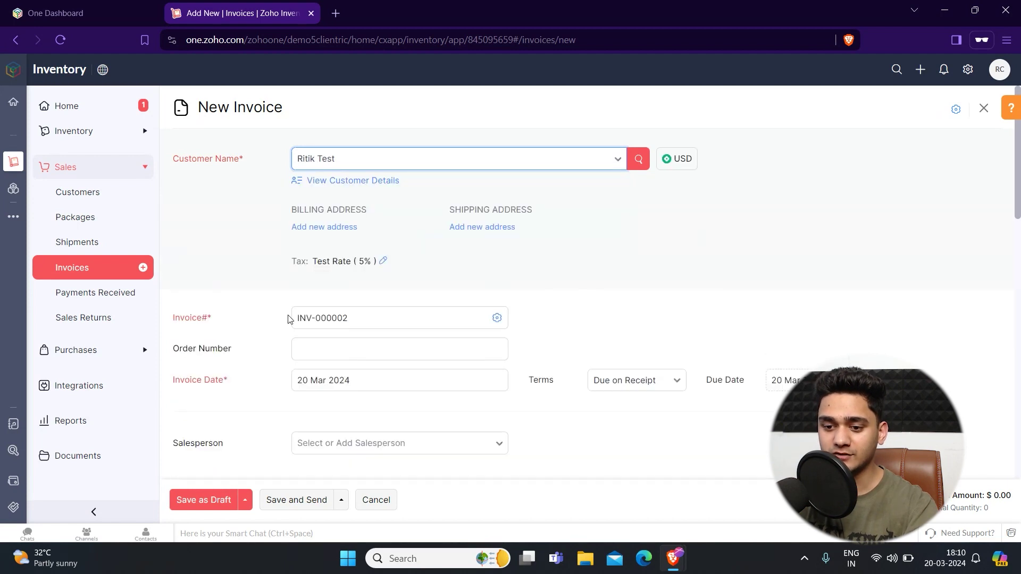
scroll(290, 319, "down", 2)
left_click(311, 277)
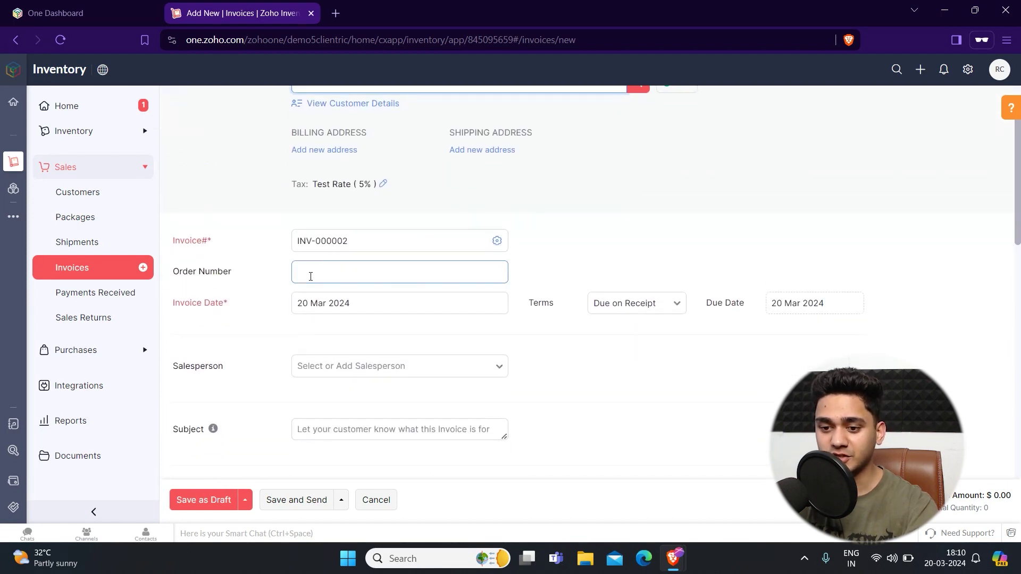
left_click(277, 278)
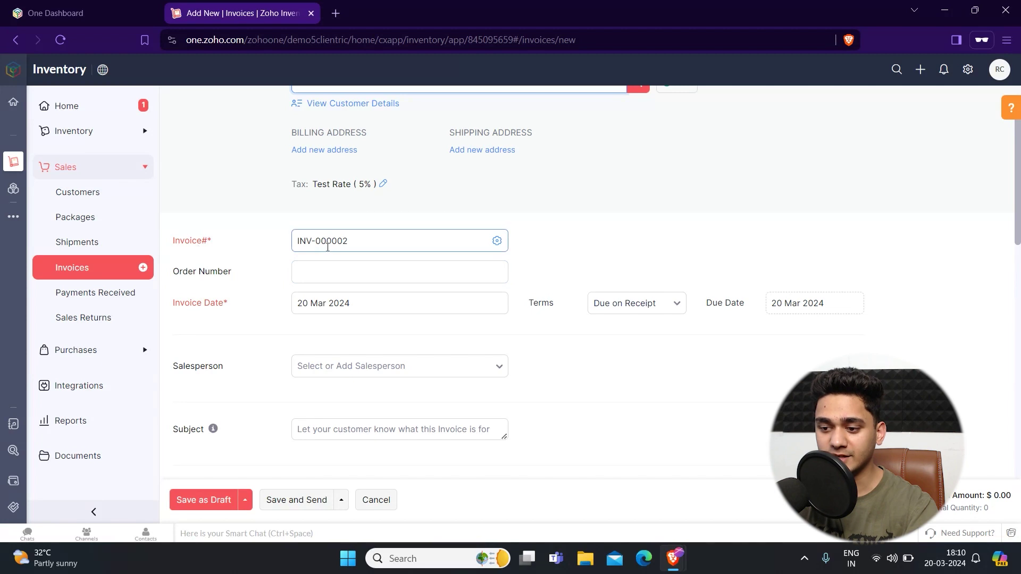
scroll(530, 336, "down", 1)
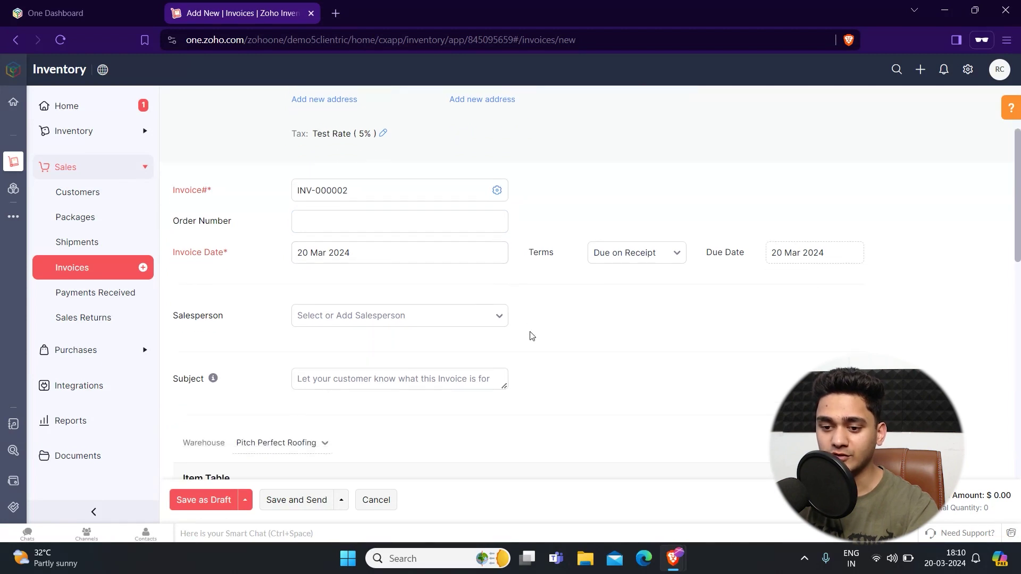
left_click(360, 313)
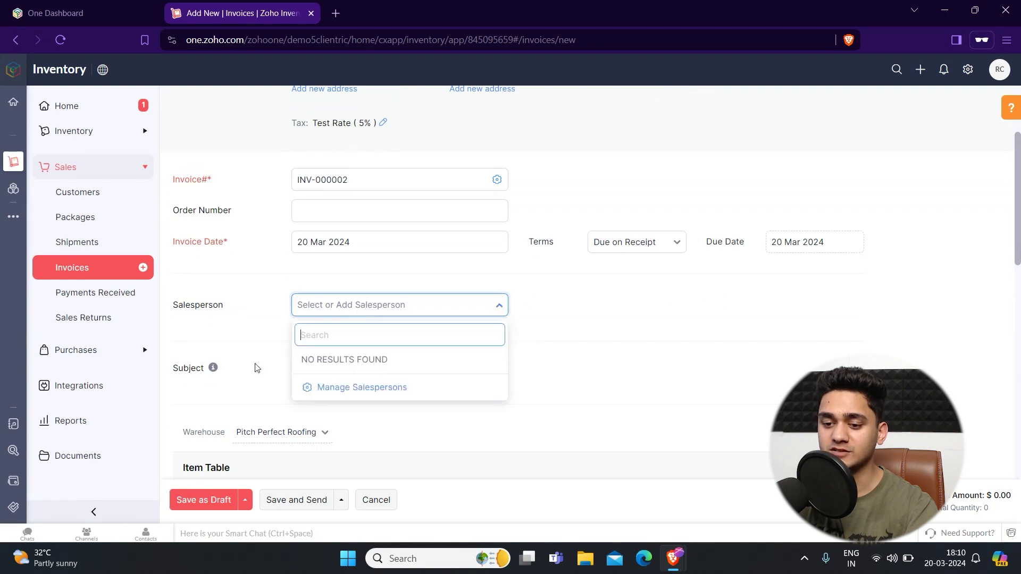
left_click(255, 333)
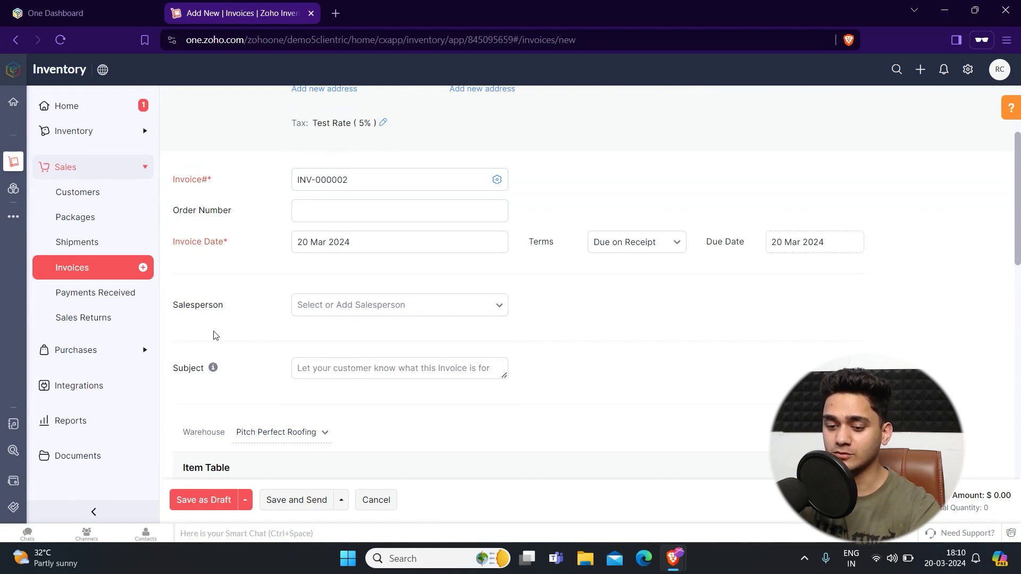
- Enter 'Invoice for Goods' as the invoice subject
scroll(236, 325, "down", 1)
scroll(236, 324, "down", 2)
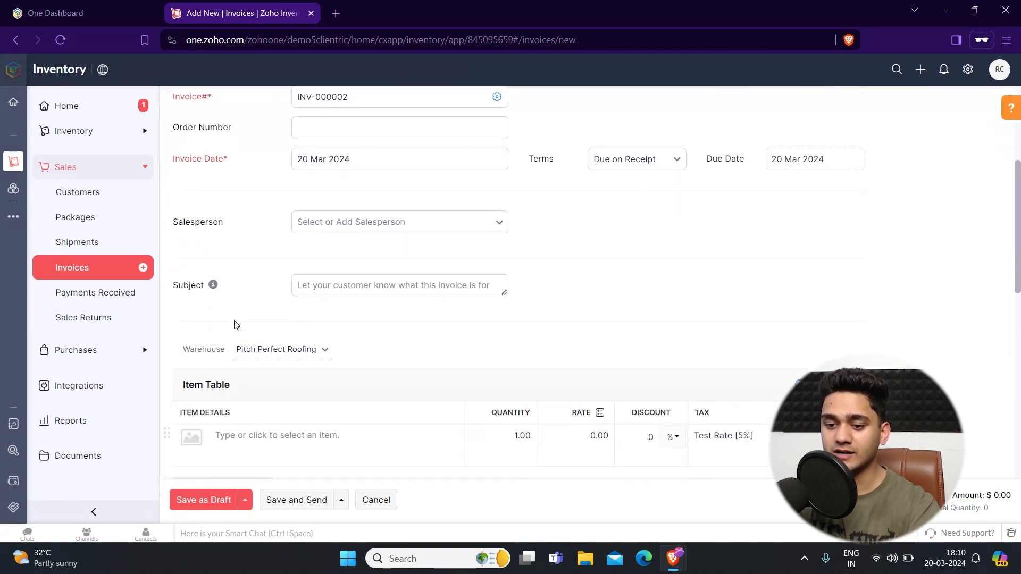
left_click(340, 286)
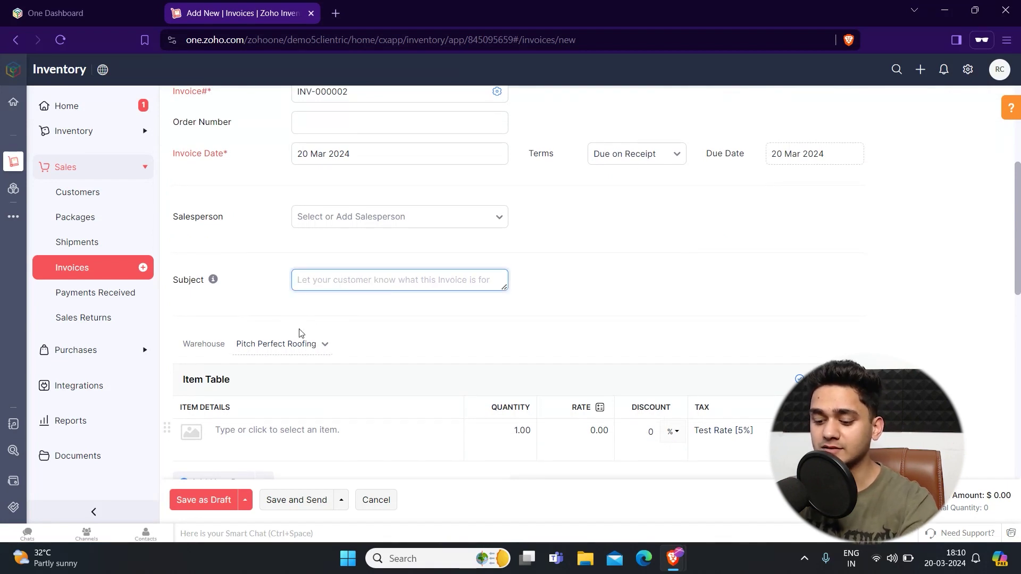
type("Inv")
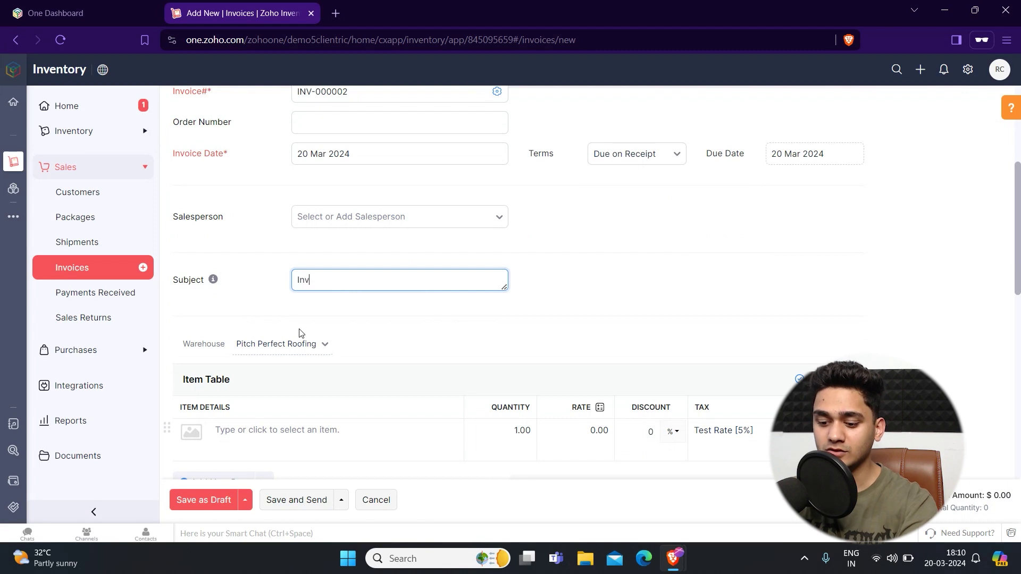
type("oice for Goods")
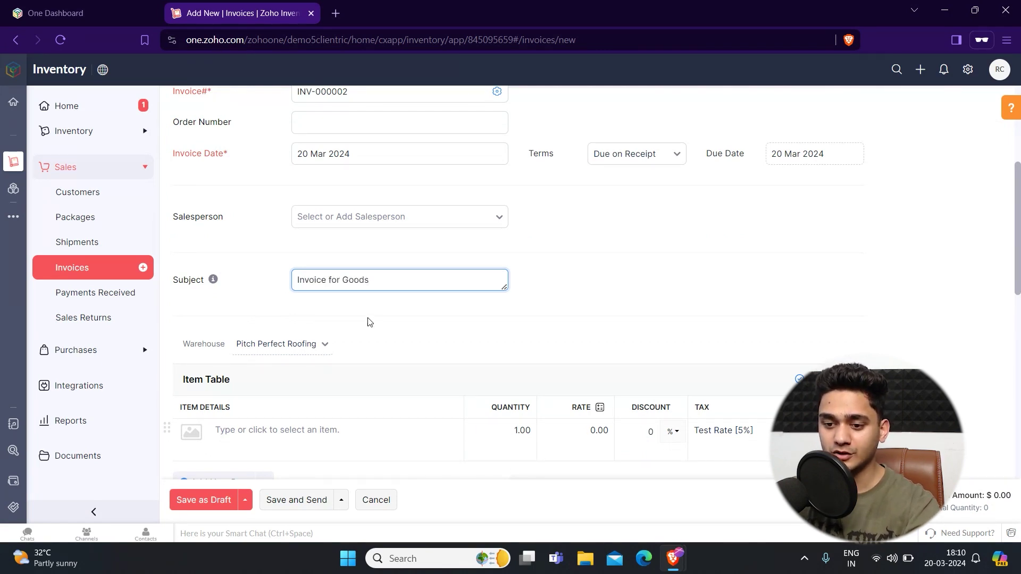
scroll(372, 326, "down", 2)
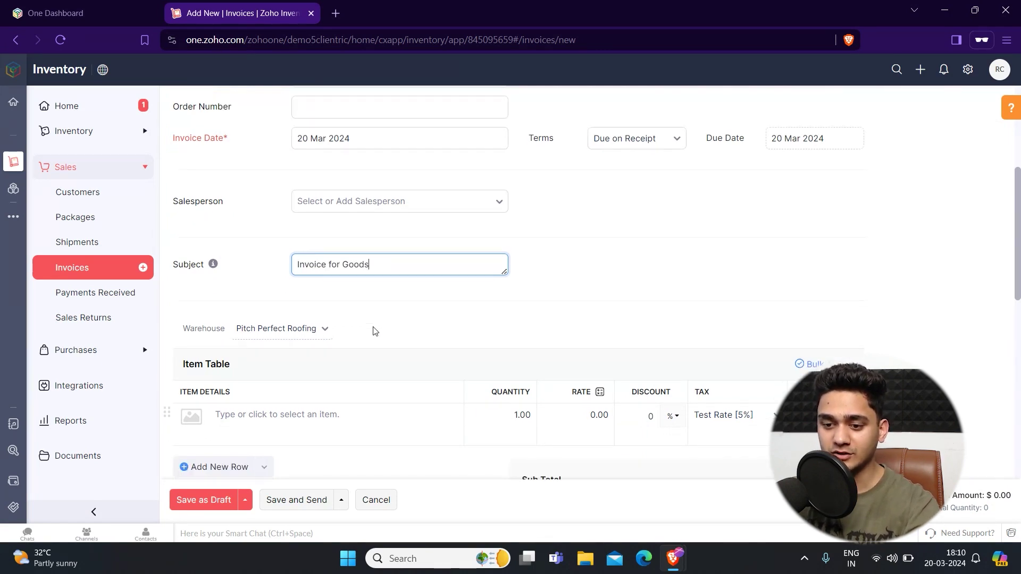
- Keep Pitch Perfect Roofing as the warehouse and add Apples as the first line
left_click(271, 240)
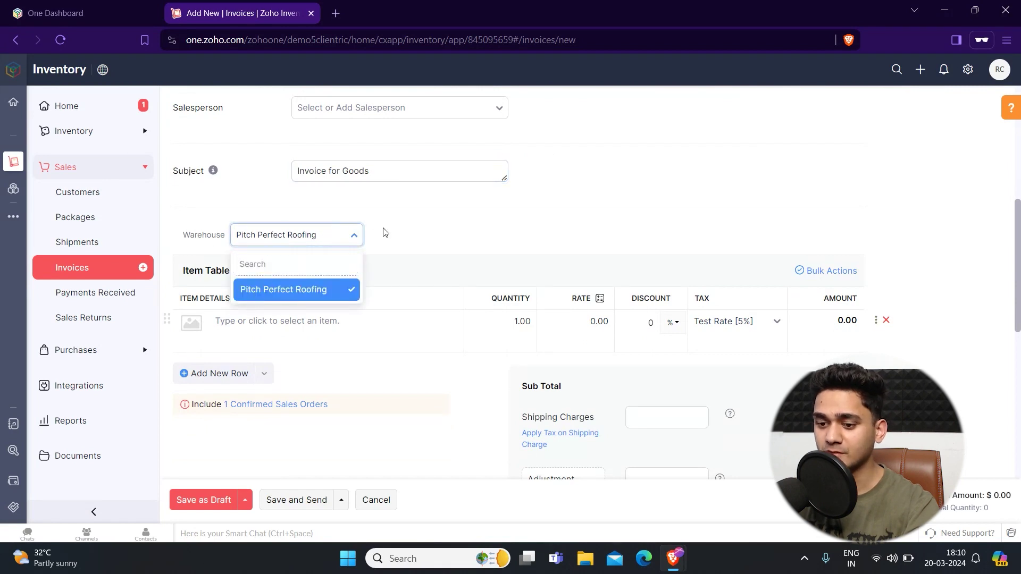
left_click(236, 250)
left_click(292, 334)
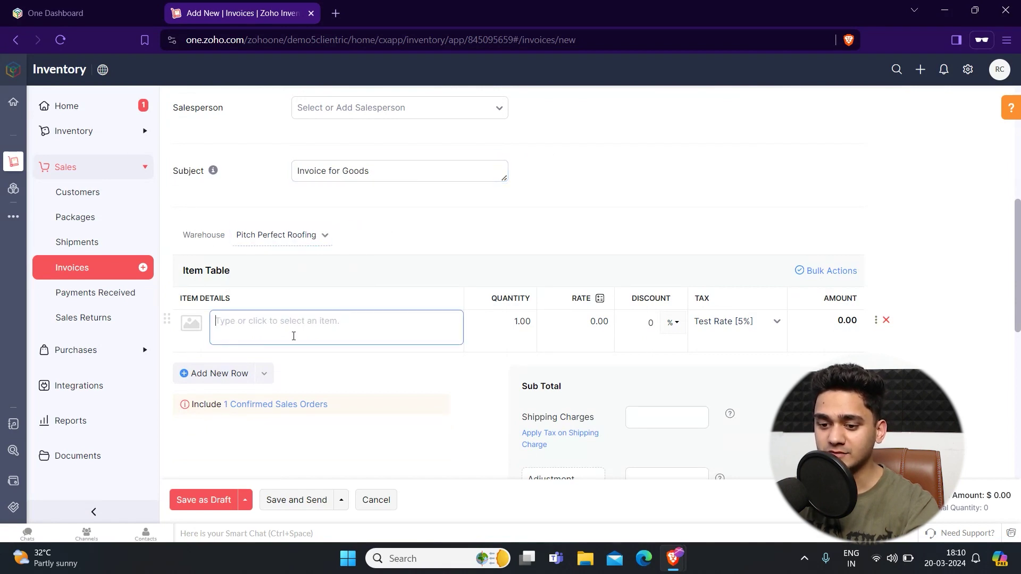
left_click(261, 355)
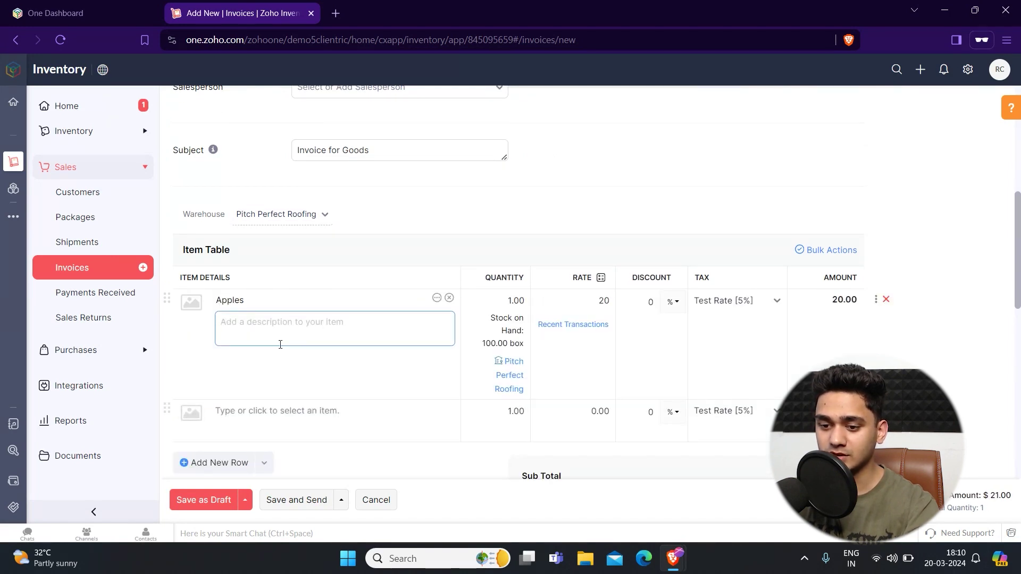
- Add Fruit Basket-test as the second line, bringing the total to $42.00
left_click(257, 402)
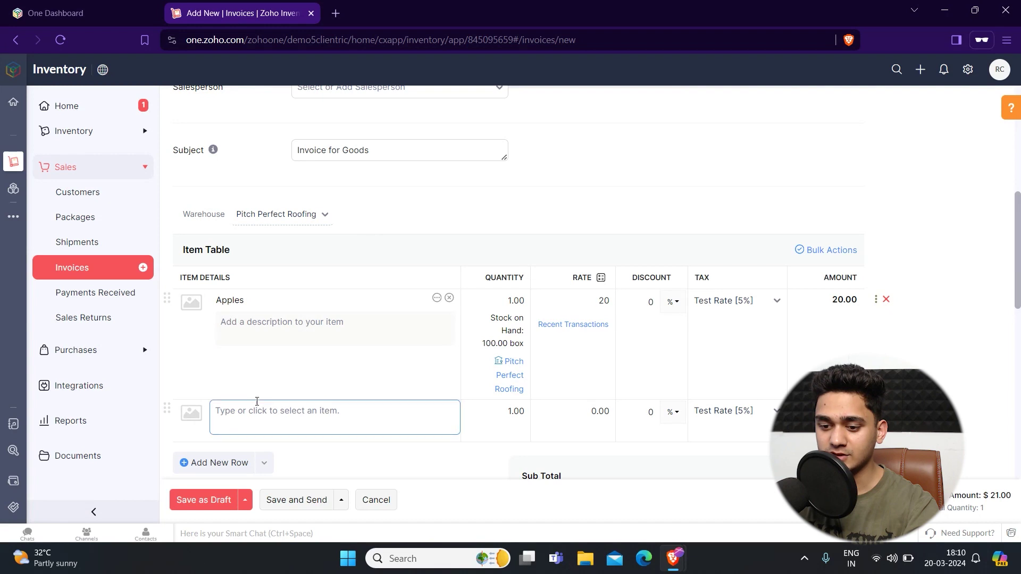
left_click(269, 397)
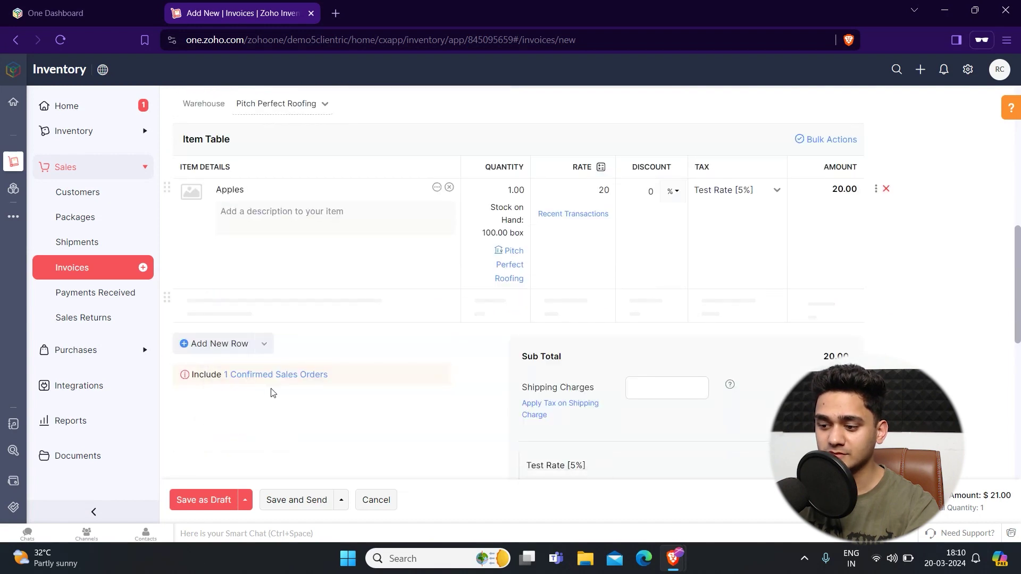
scroll(612, 324, "down", 3)
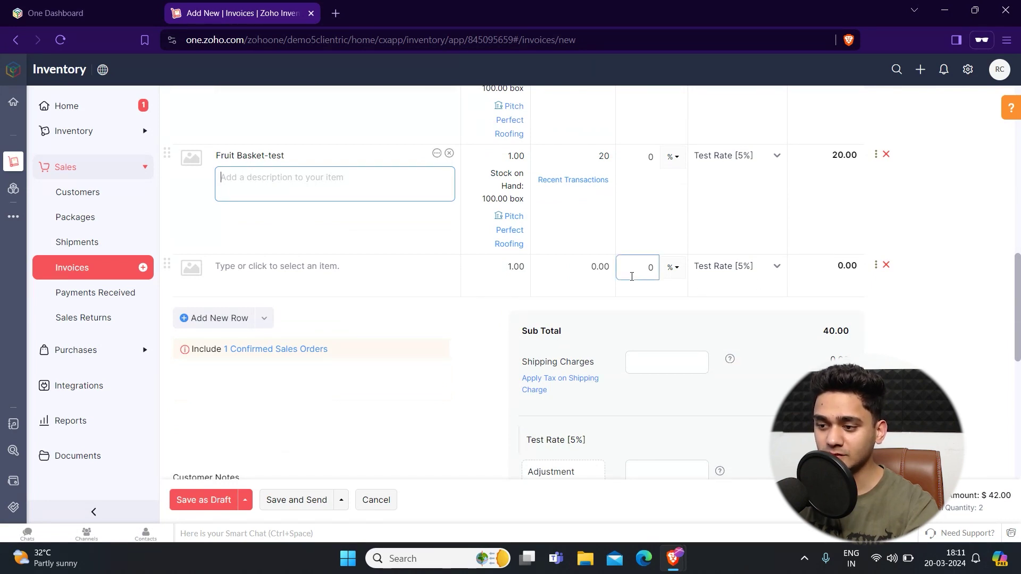
scroll(633, 277, "up", 3)
scroll(633, 281, "down", 7)
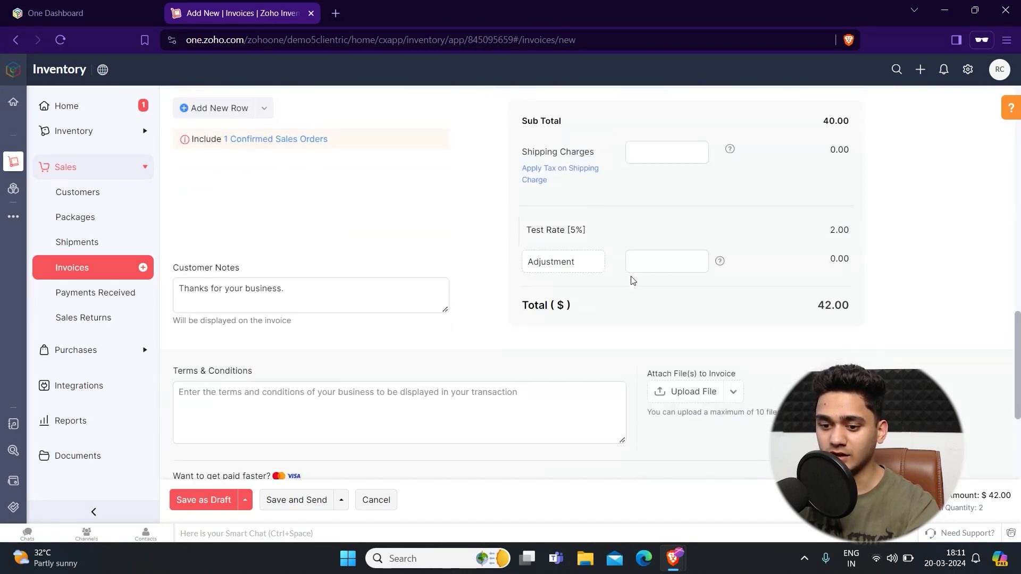
scroll(308, 388, "down", 2)
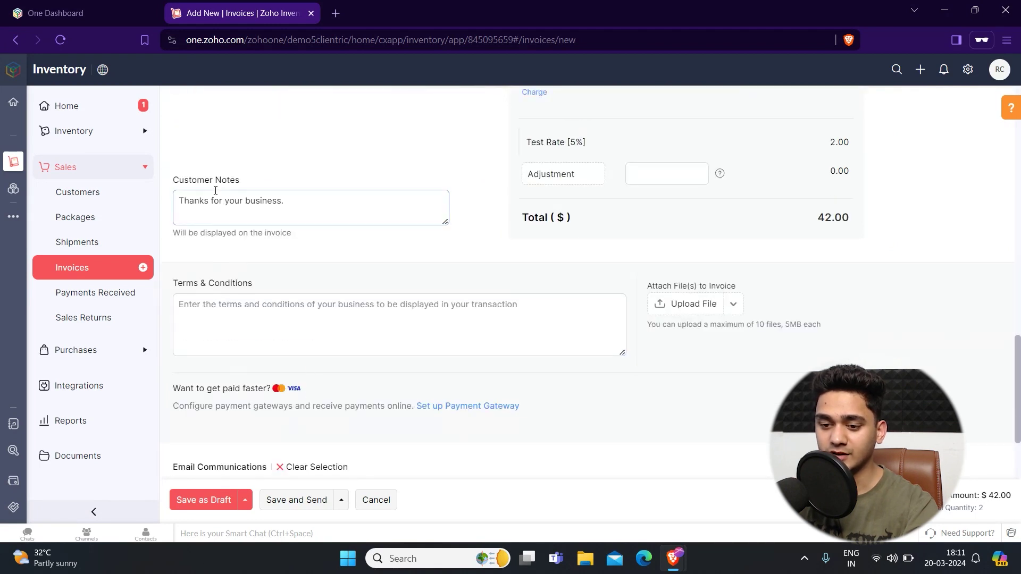
left_click(215, 322)
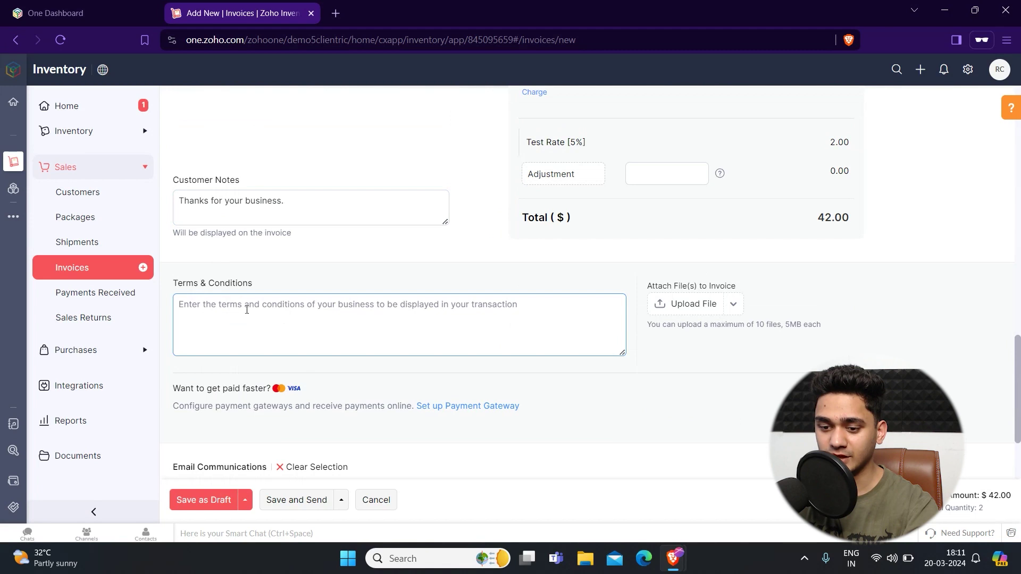
scroll(265, 334, "down", 2)
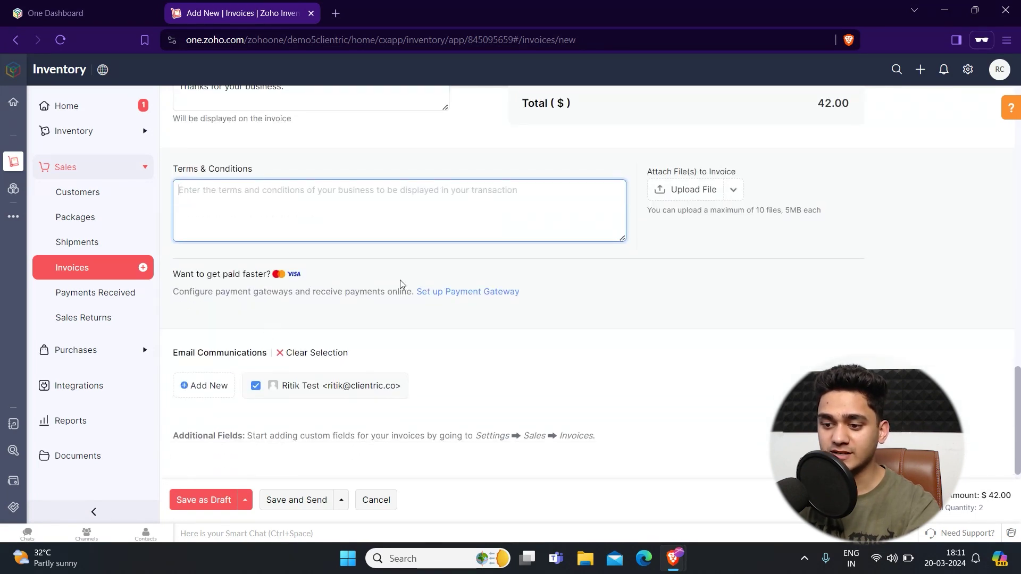
left_click(462, 296)
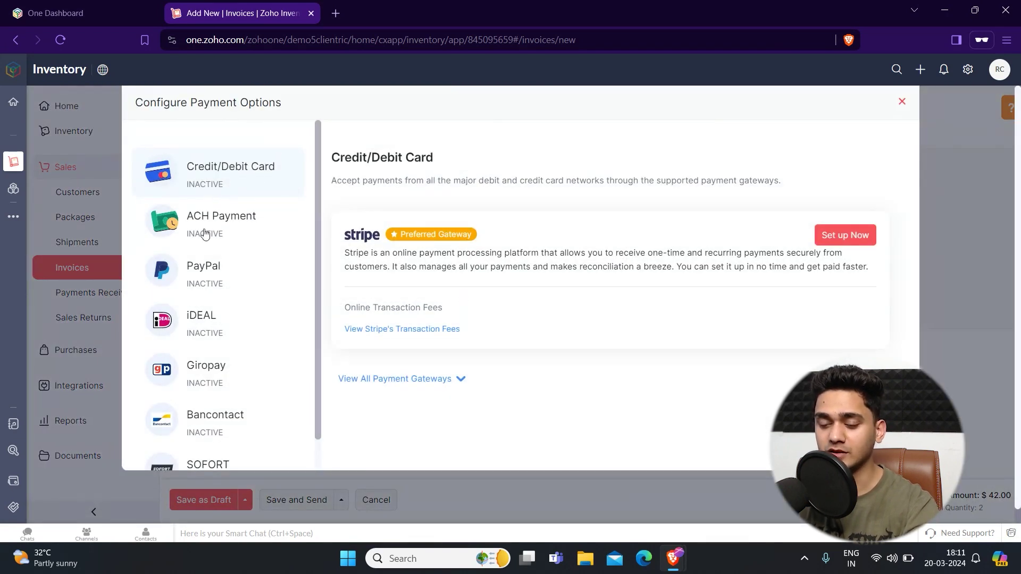
scroll(204, 234, "down", 1)
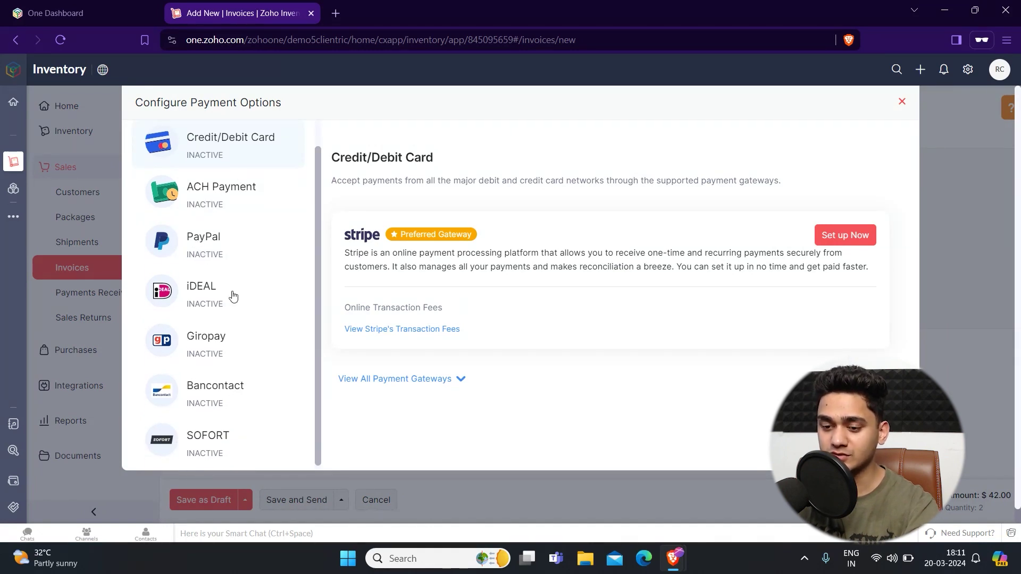
scroll(234, 347, "down", 1)
scroll(234, 347, "up", 1)
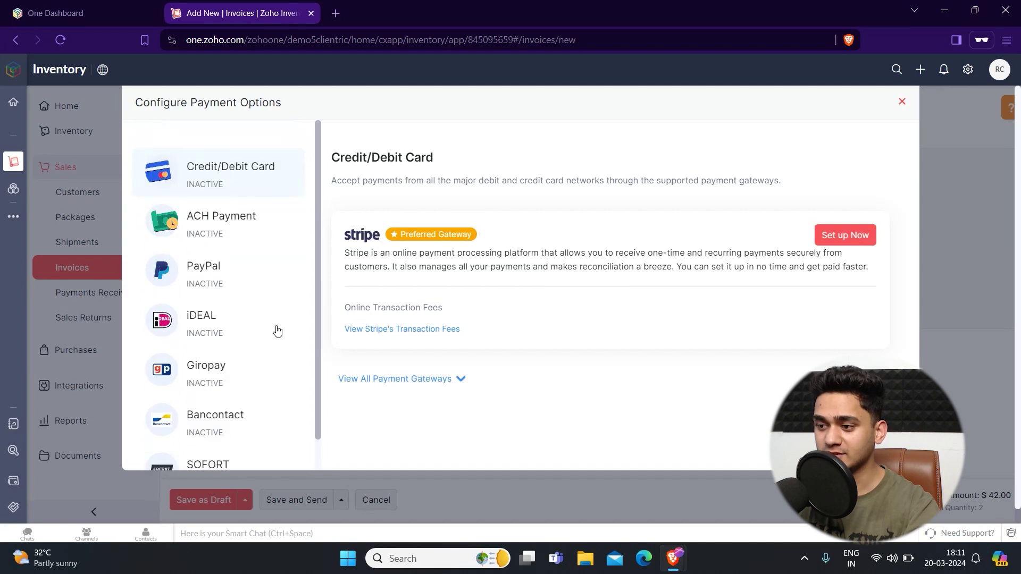
left_click(902, 102)
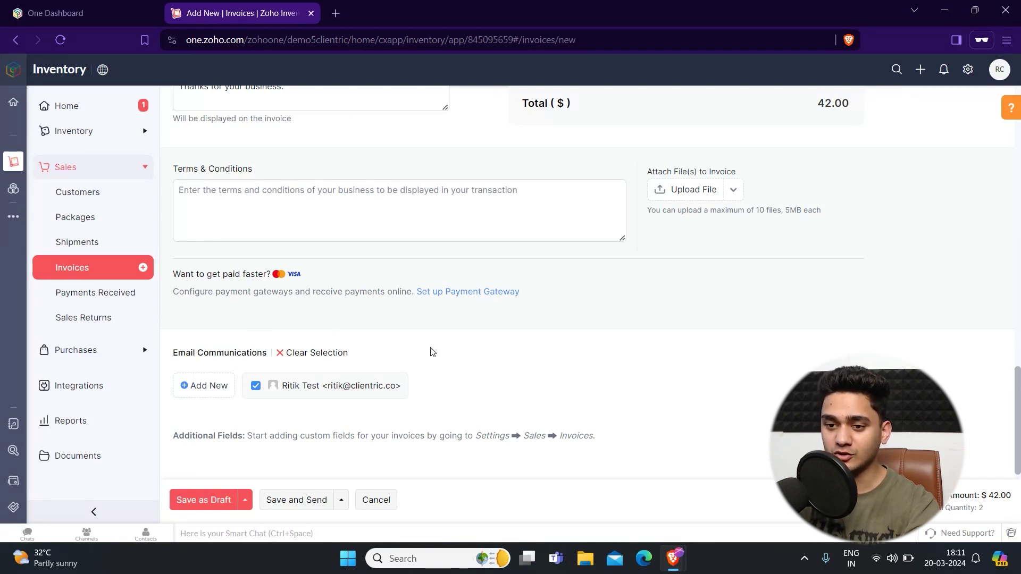
- Save invoice INV-000002 as a draft totalling $42.00
scroll(342, 391, "down", 1)
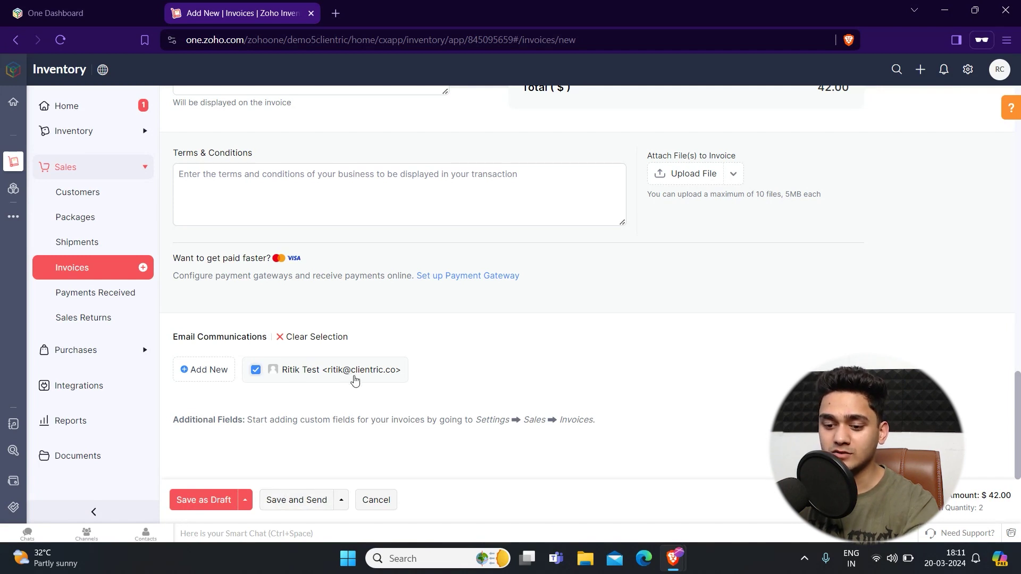
left_click(205, 501)
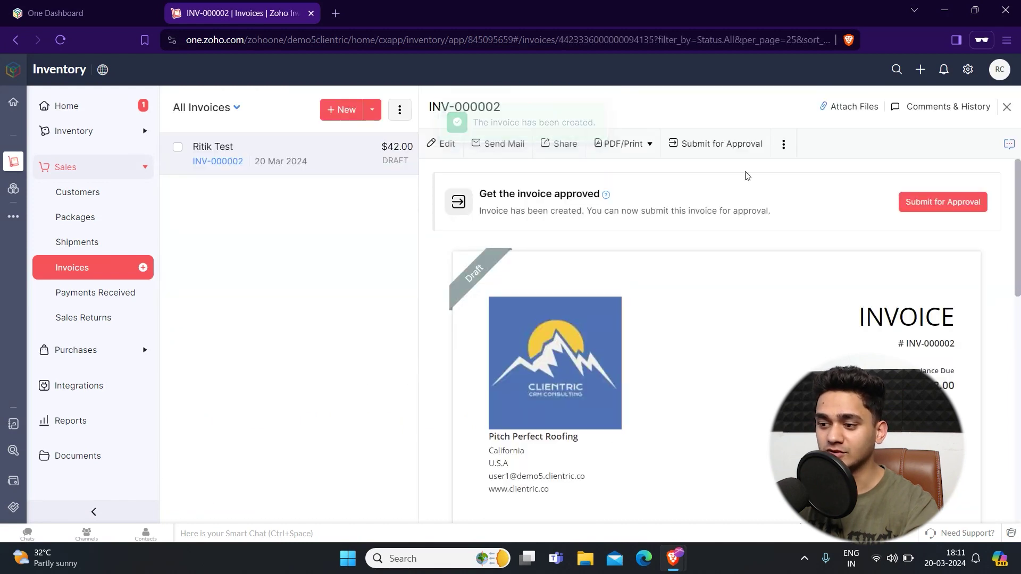
- Submit INV-000002 for approval, then approve it, confirming both with Yes
left_click(941, 210)
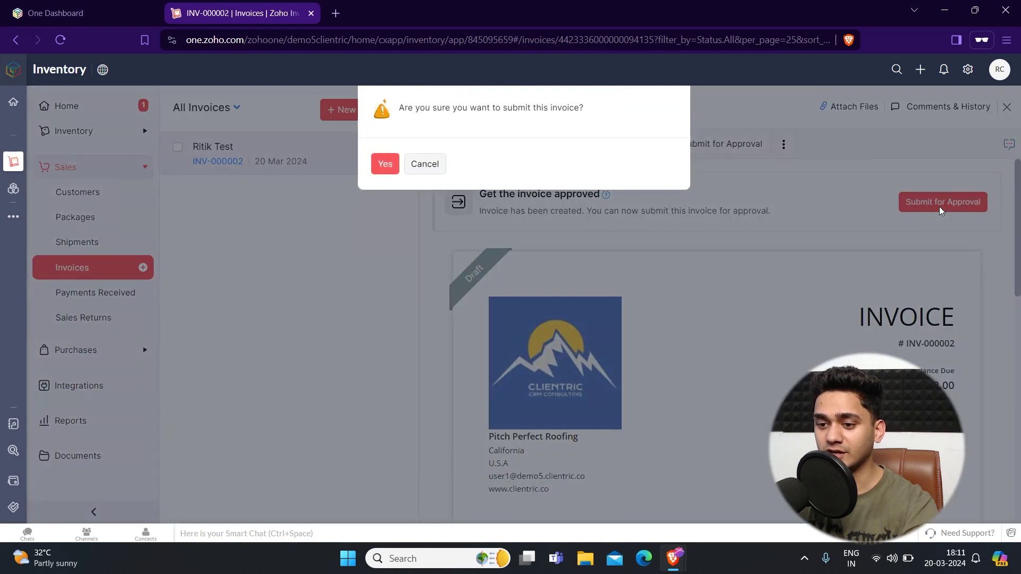
left_click(387, 164)
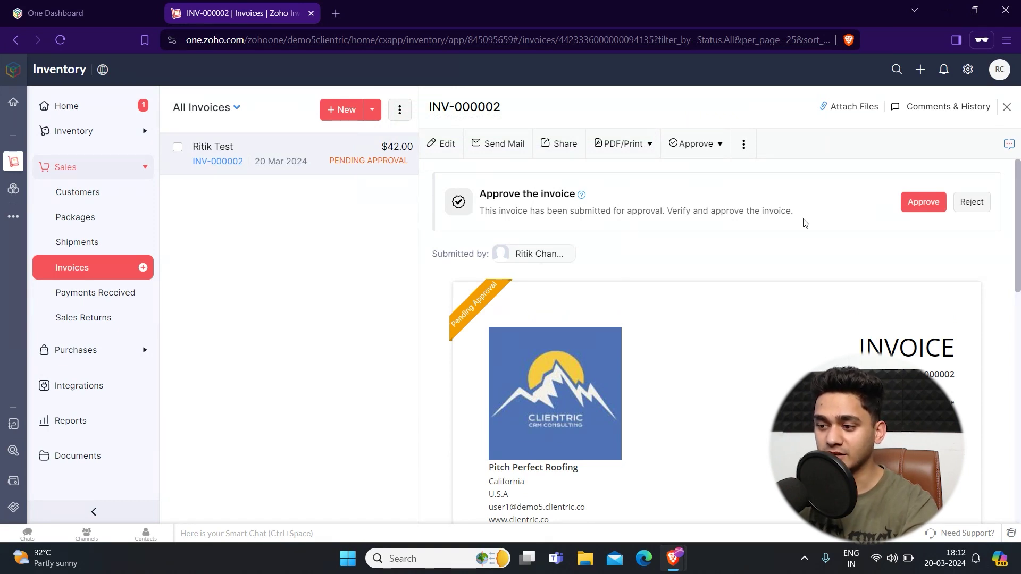
left_click(923, 203)
left_click(385, 163)
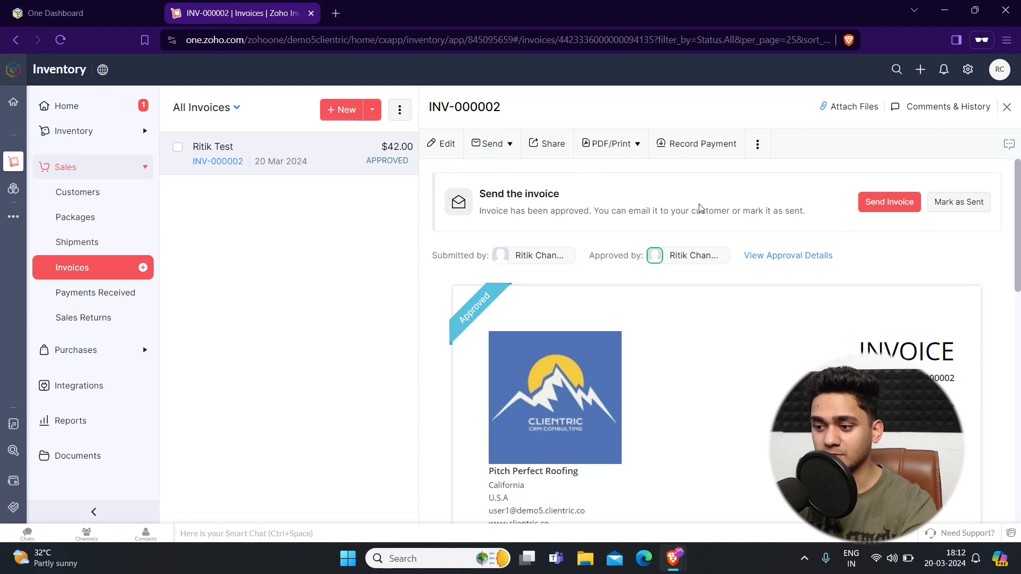
- Email INV-000002 with the %CompanyPhone% line removed, declining payment reminders
left_click(877, 202)
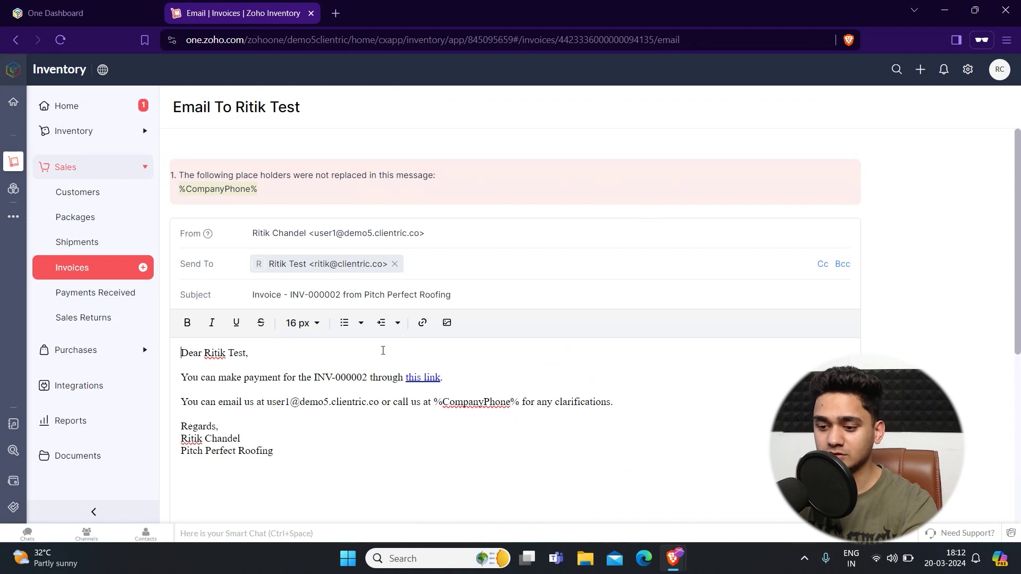
key("BackSpace")
key("BackSpace")
key("BackSpace")
key("BackSpace")
key("BackSpace")
key("BackSpace")
key("BackSpace")
key("BackSpace")
key("BackSpace")
key("BackSpace")
key("BackSpace")
key("BackSpace")
key("BackSpace")
key("BackSpace")
key("BackSpace")
key("BackSpace")
key("BackSpace")
key("BackSpace")
key("BackSpace")
key("BackSpace")
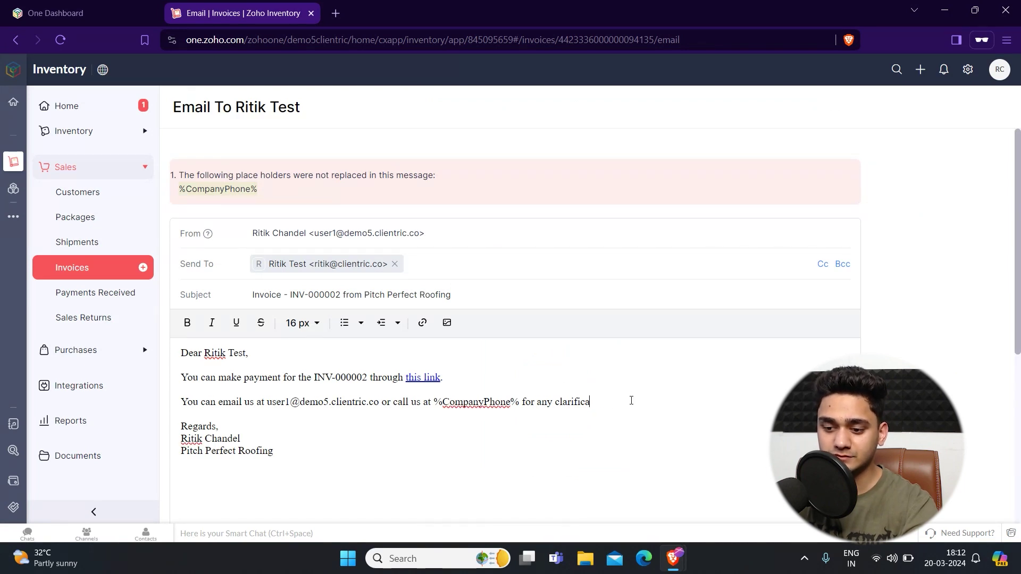
key("BackSpace")
key("BackSpace")
key("BackSpace")
key("BackSpace")
key("BackSpace")
key("BackSpace")
key("BackSpace")
key("BackSpace")
key("BackSpace")
key("BackSpace")
key("BackSpace")
key("BackSpace")
key("BackSpace")
key("BackSpace")
key("BackSpace")
key("BackSpace")
key("BackSpace")
key("BackSpace")
key("BackSpace")
key("BackSpace")
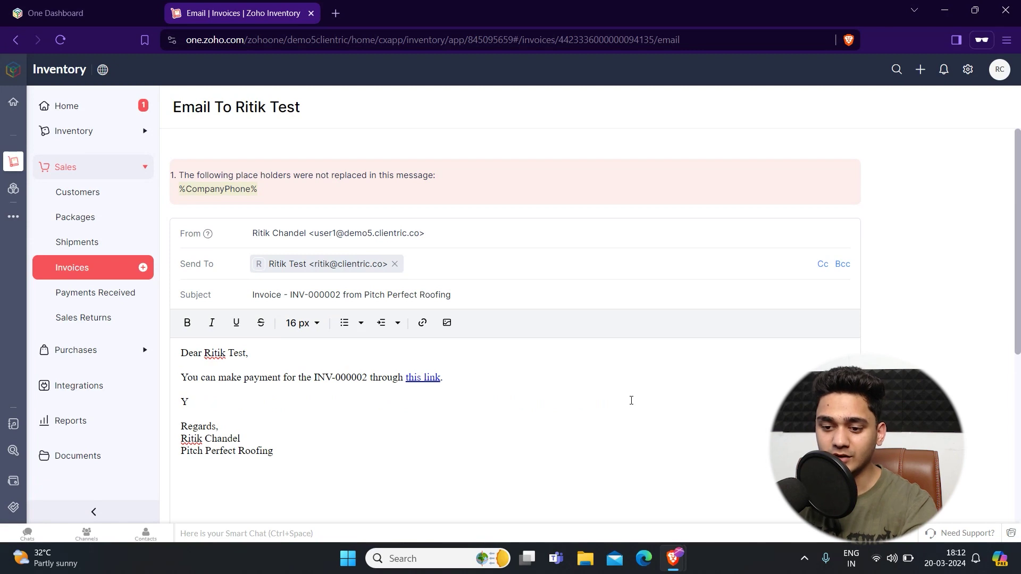
key("BackSpace")
key("BackSpace")
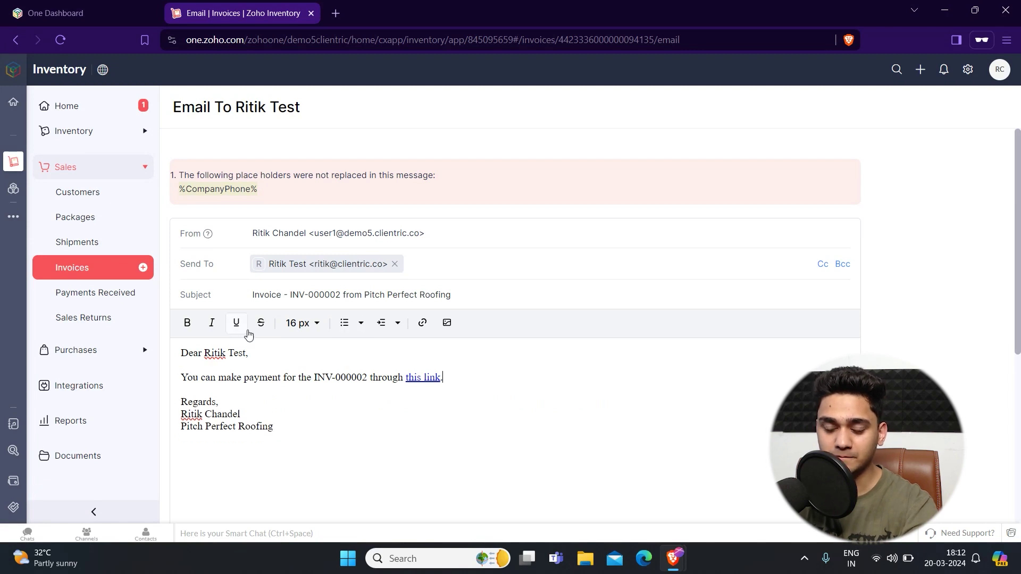
scroll(265, 366, "down", 1)
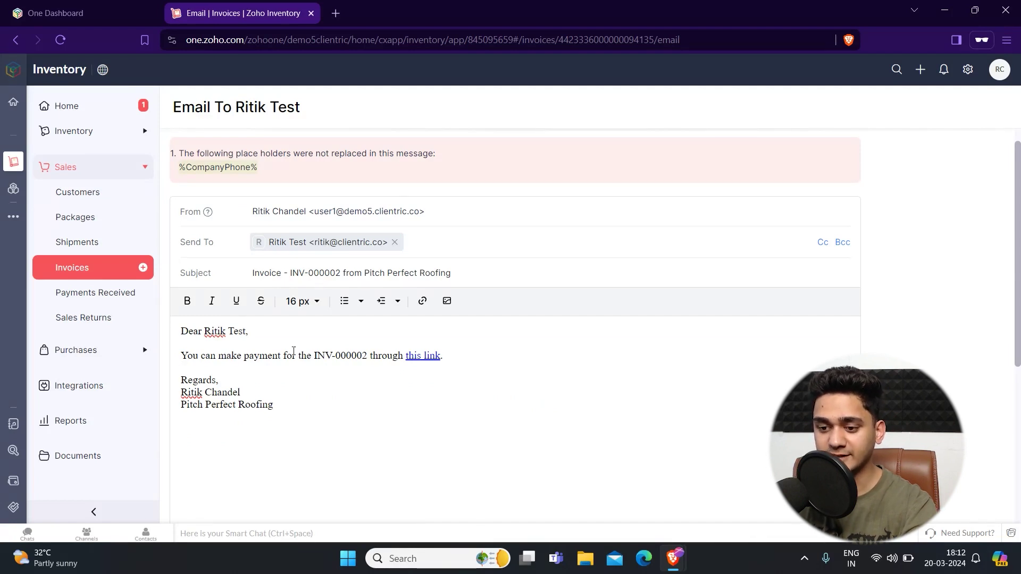
scroll(385, 394, "down", 1)
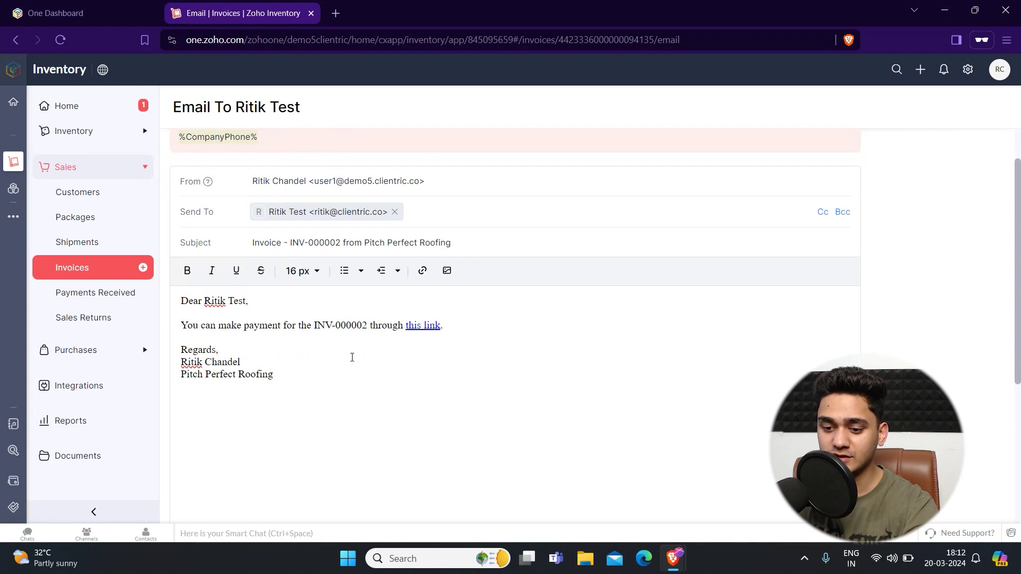
scroll(428, 372, "down", 5)
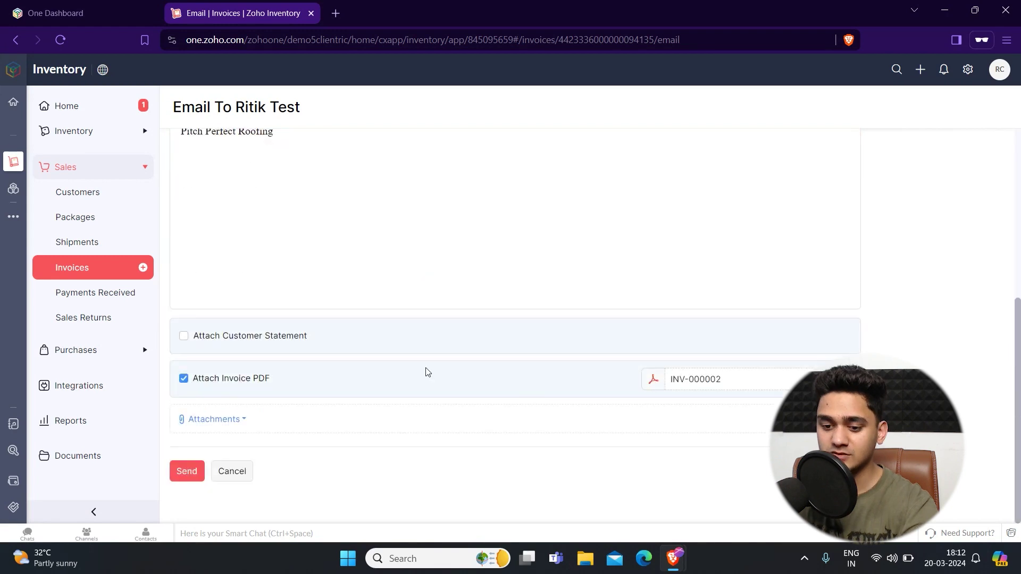
left_click(187, 472)
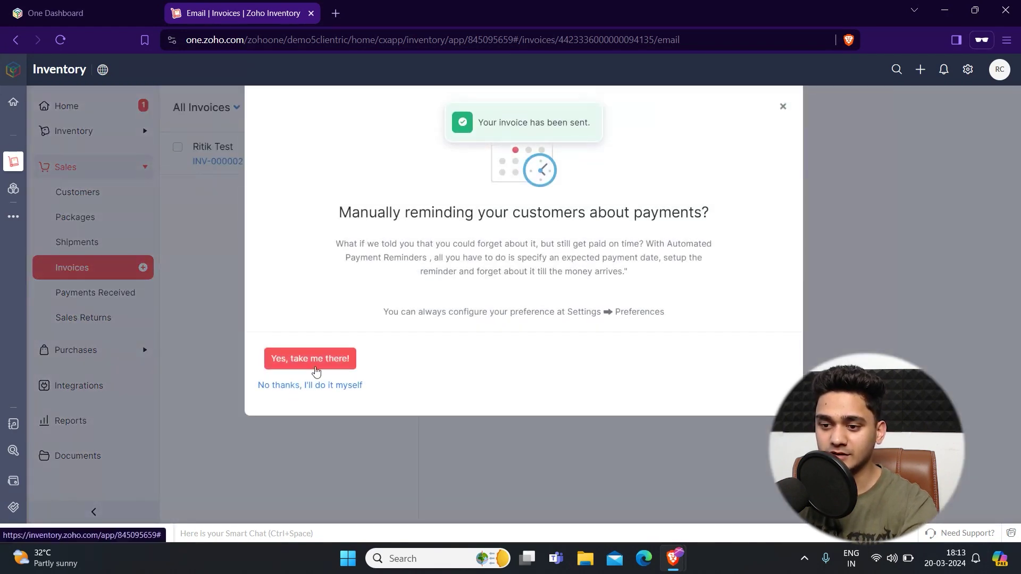
left_click(318, 378)
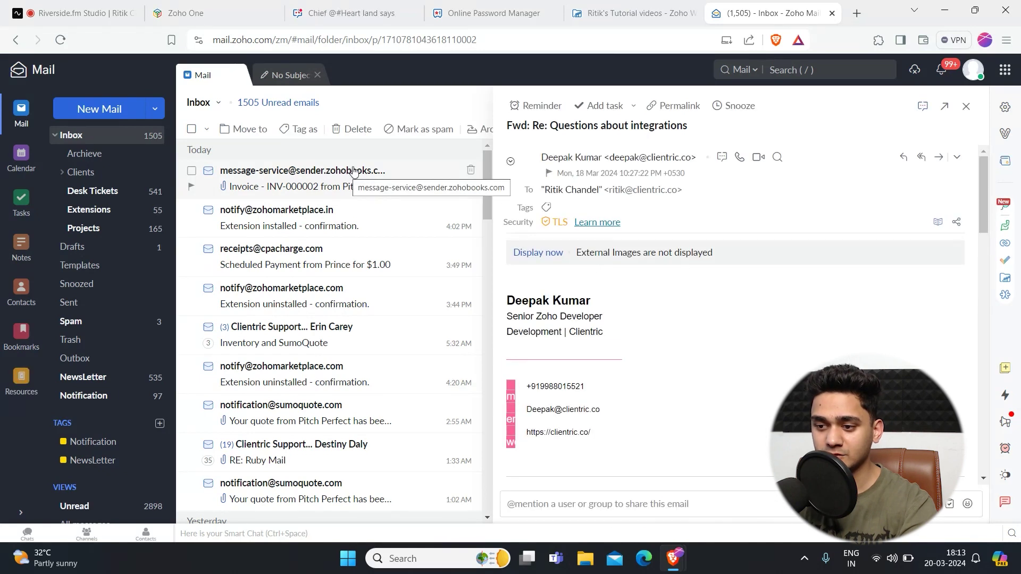
- Open the 'Invoice - INV-000002' email in Zoho Mail and preview INV-000002.pdf
left_click(363, 174)
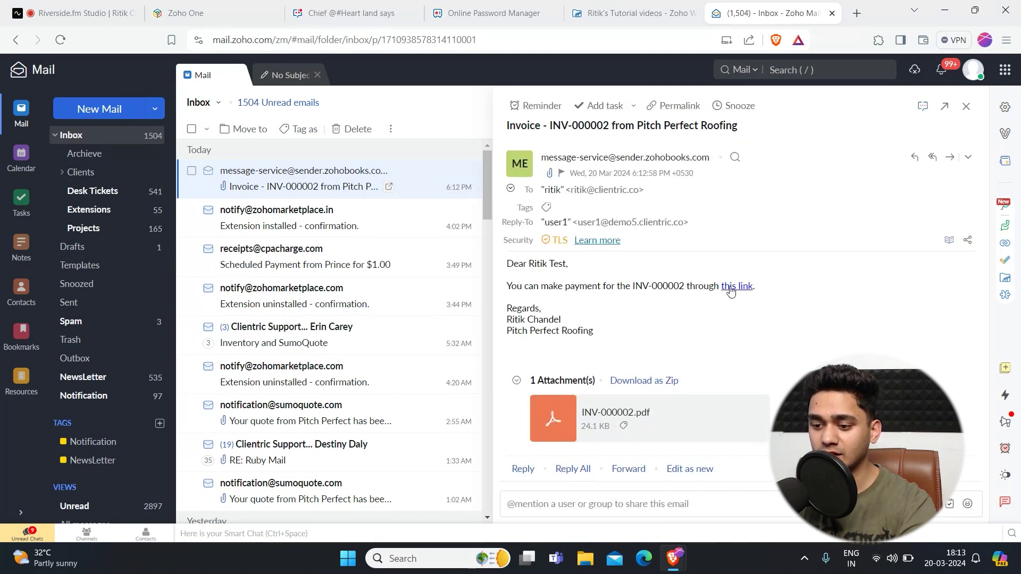
mouse_move(598, 403)
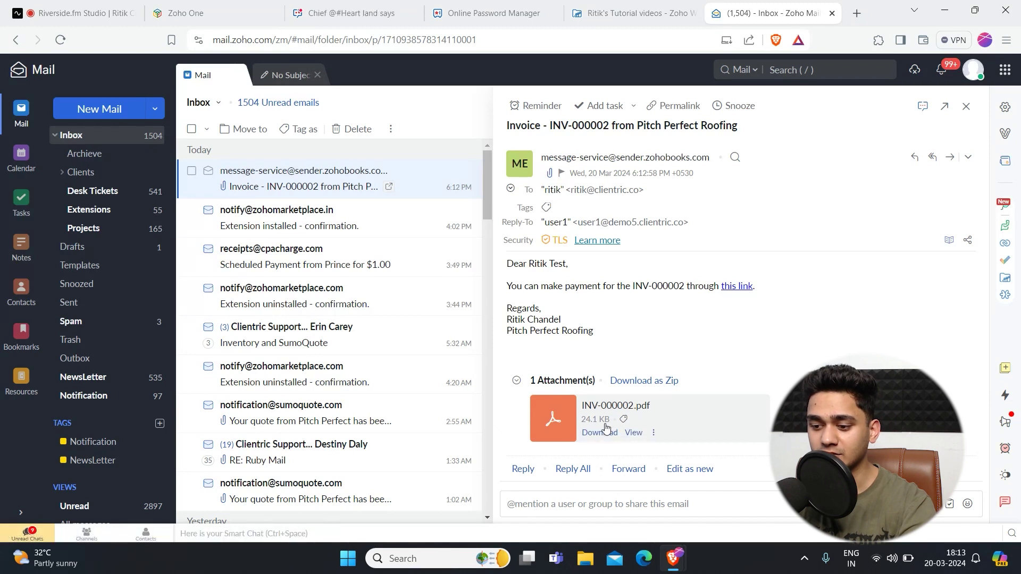
left_click(634, 433)
scroll(550, 360, "down", 5)
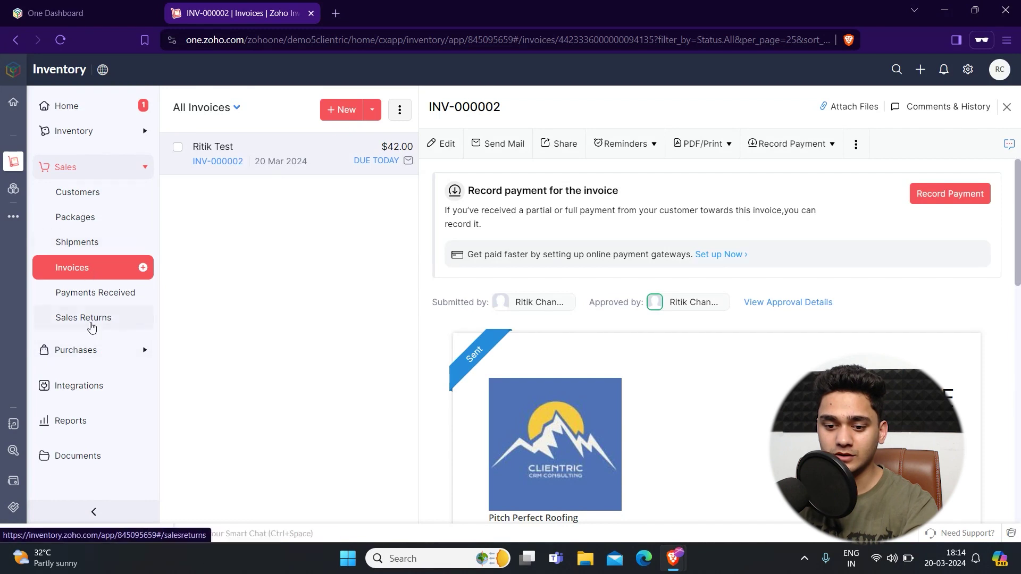
- Go to Purchases > Expenses and start a new expense dated 20 Mar 2024
left_click(75, 350)
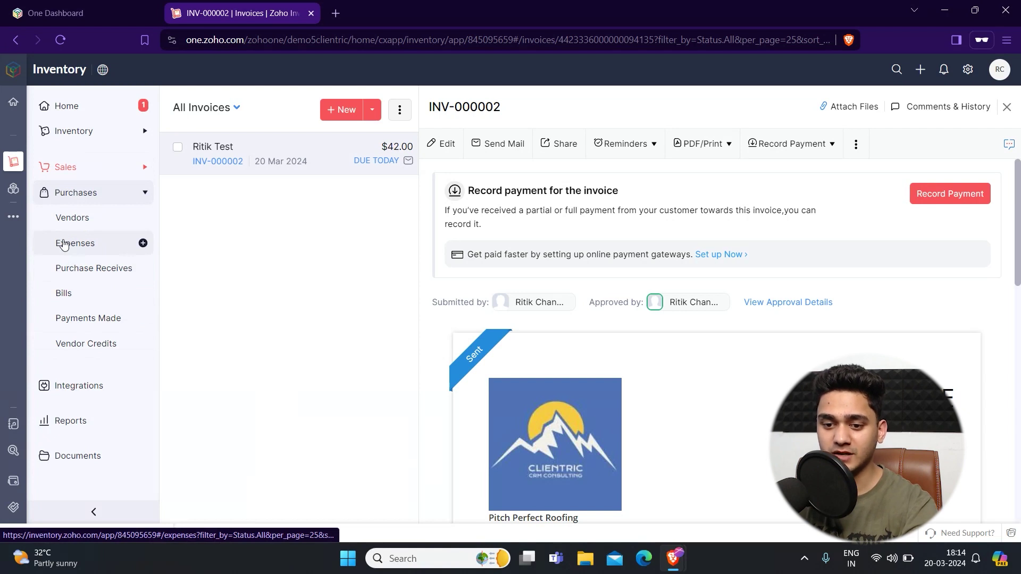
left_click(72, 245)
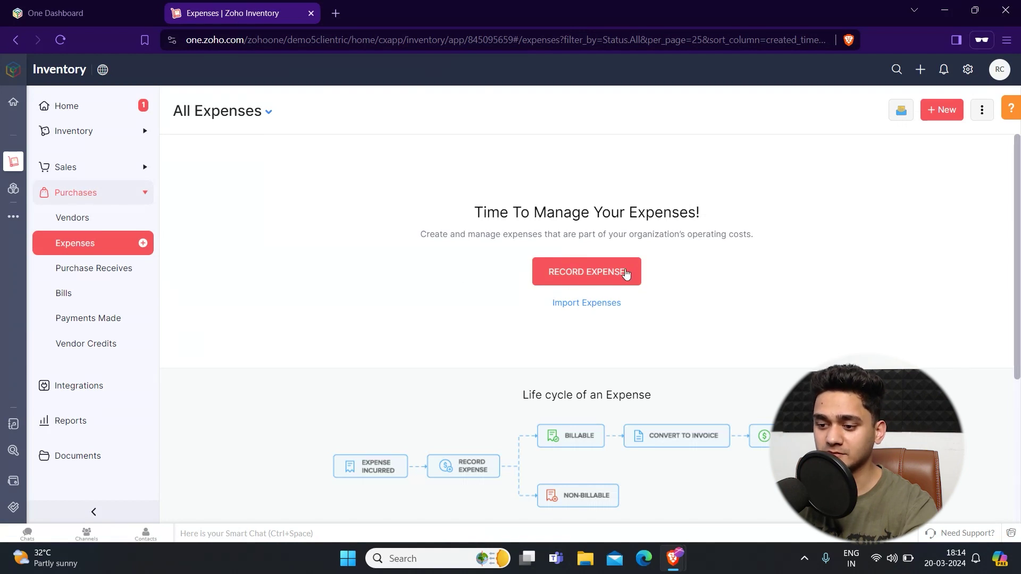
left_click(591, 274)
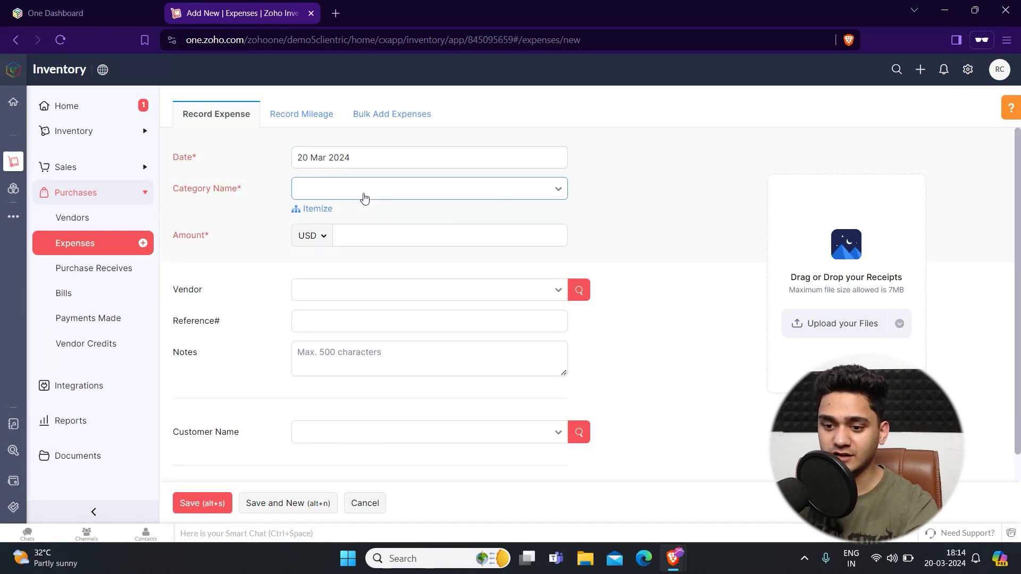
left_click(362, 195)
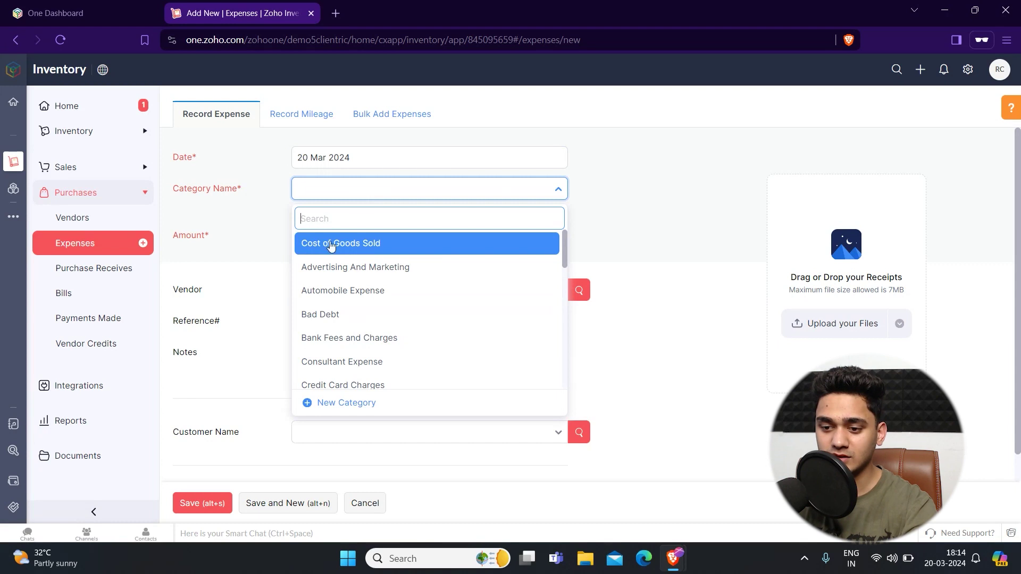
- Enter a Cost of Goods Sold expense of 100 for the vendor
left_click(331, 245)
left_click(368, 240)
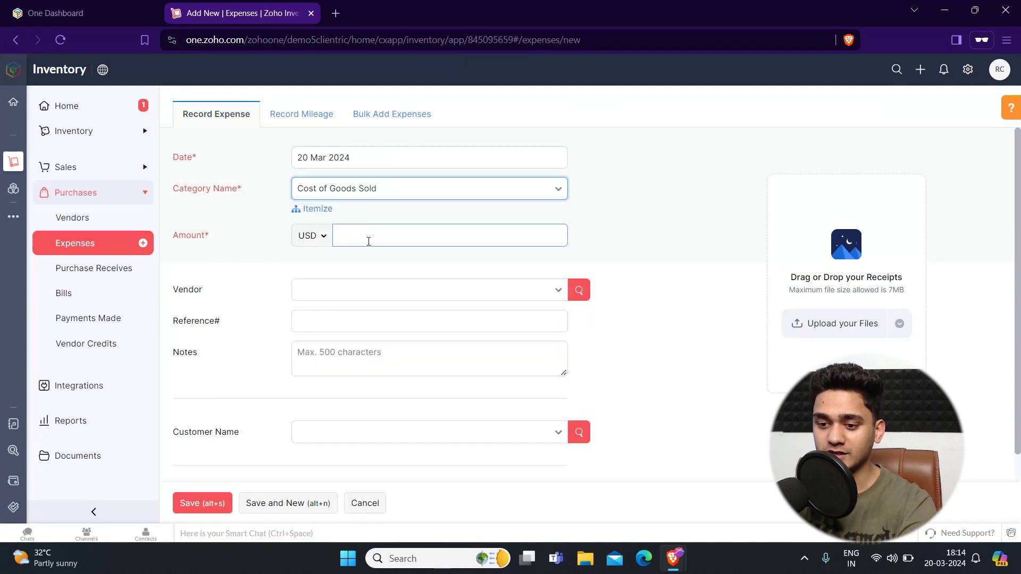
type("1")
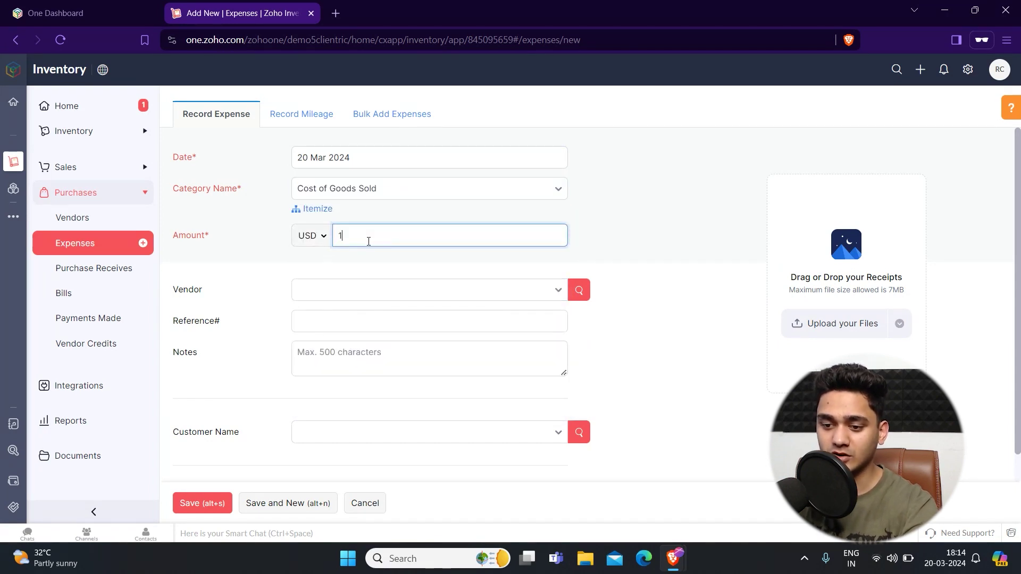
type("00")
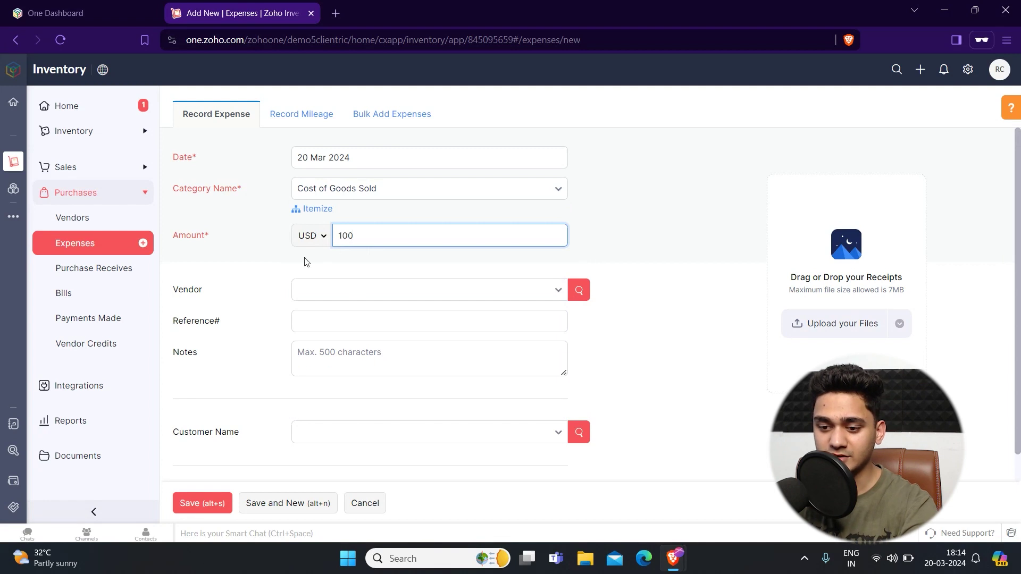
left_click(344, 294)
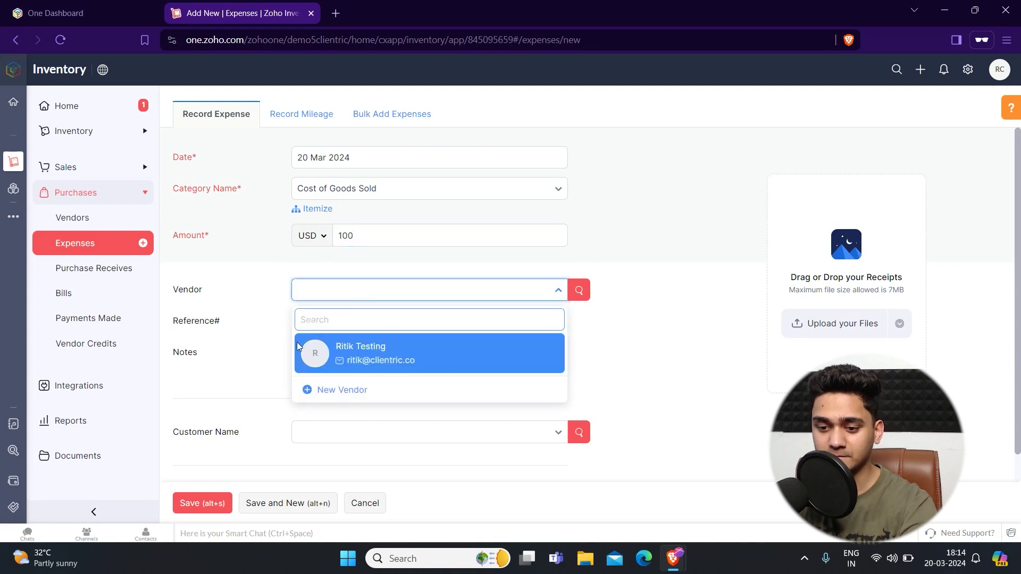
left_click(398, 353)
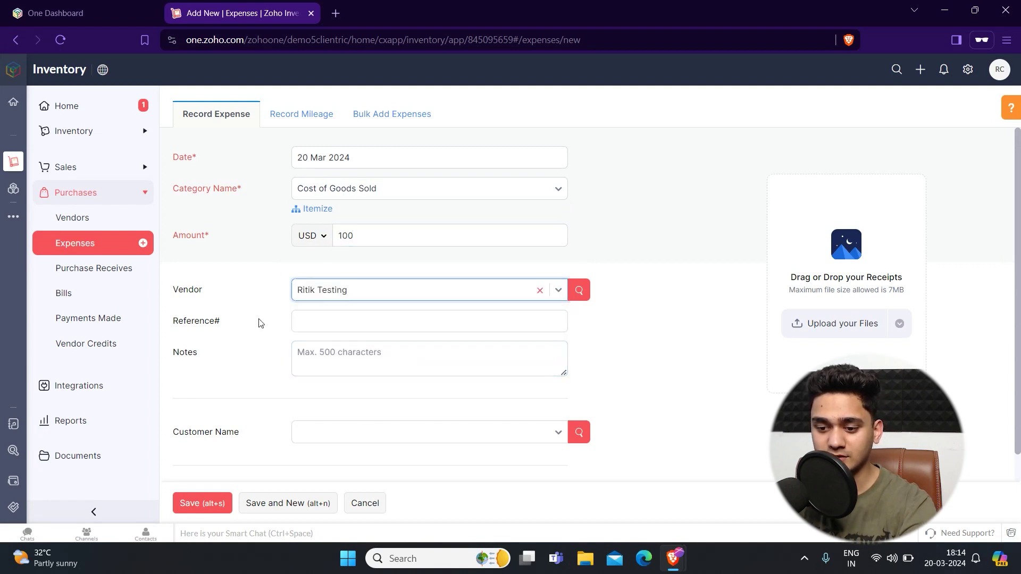
- Make it billable to the test customer with a 20% markup and save
scroll(298, 362, "down", 1)
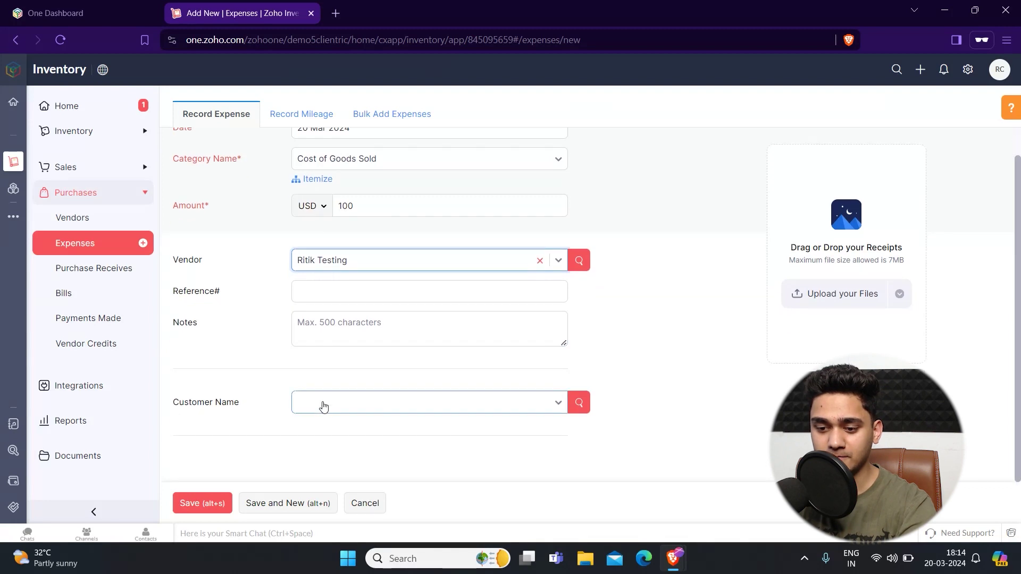
left_click(323, 406)
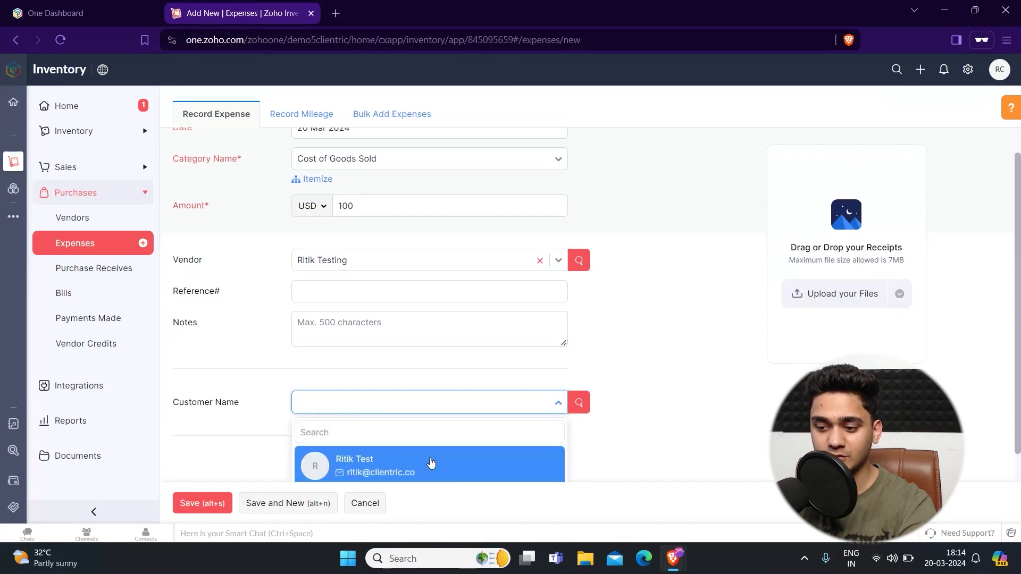
left_click(430, 463)
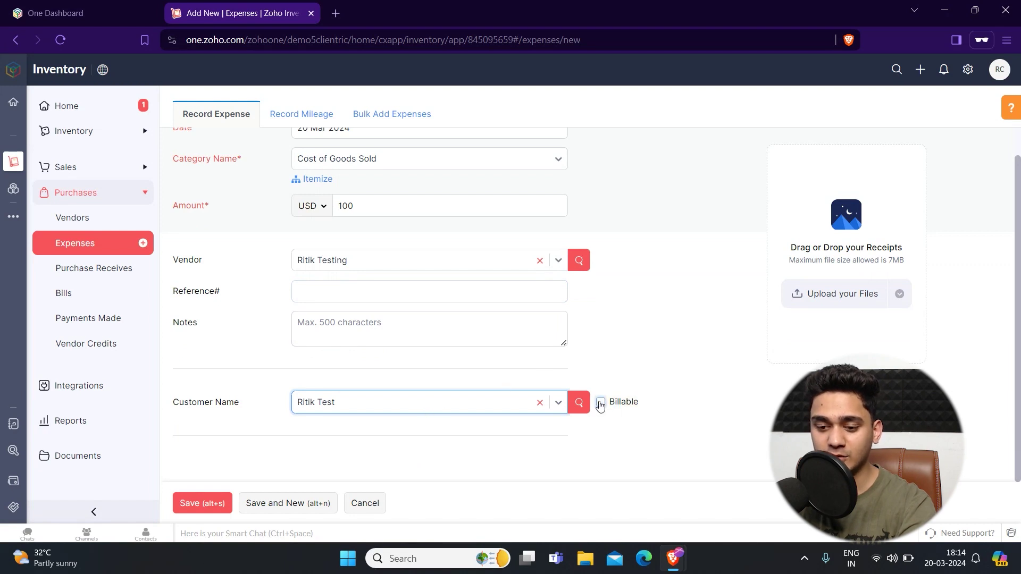
left_click(600, 402)
left_click(307, 441)
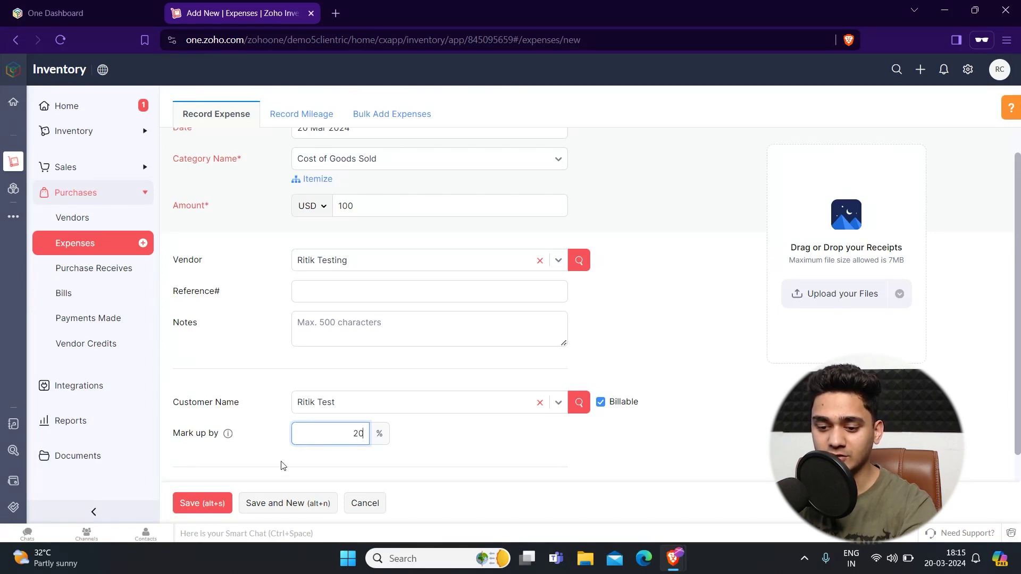
scroll(284, 466, "down", 1)
left_click(188, 504)
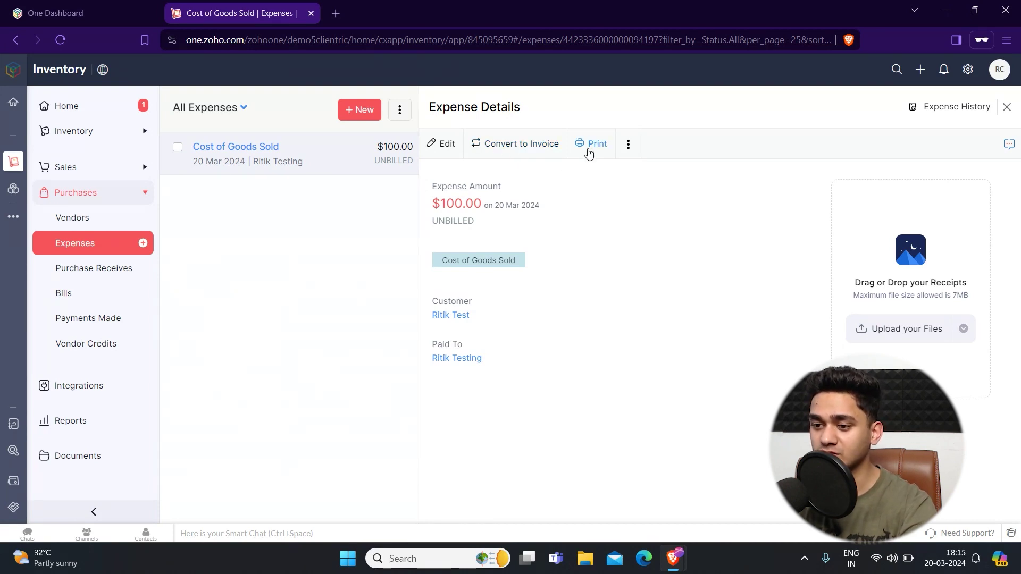
left_click(588, 153)
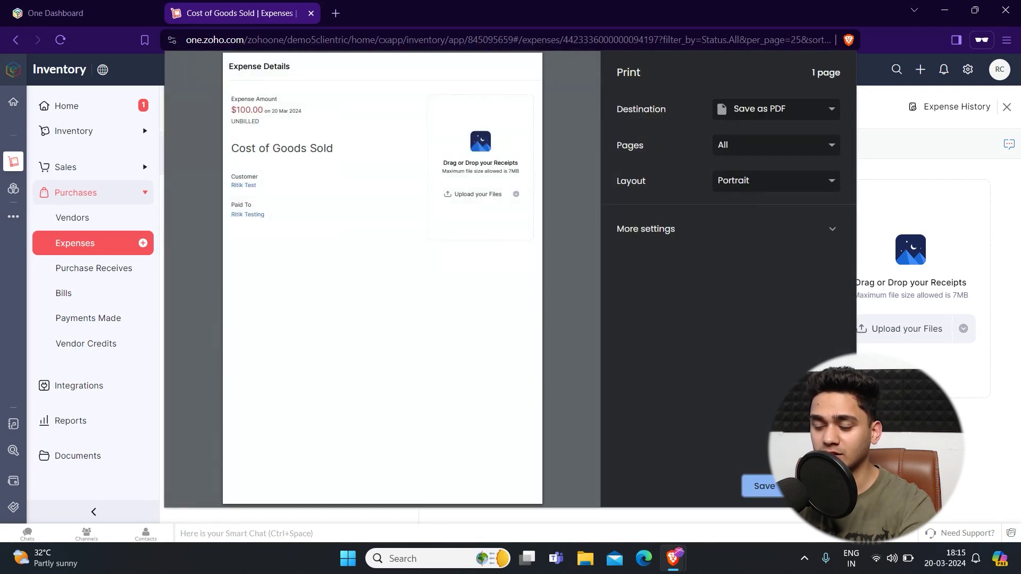
left_click(811, 487)
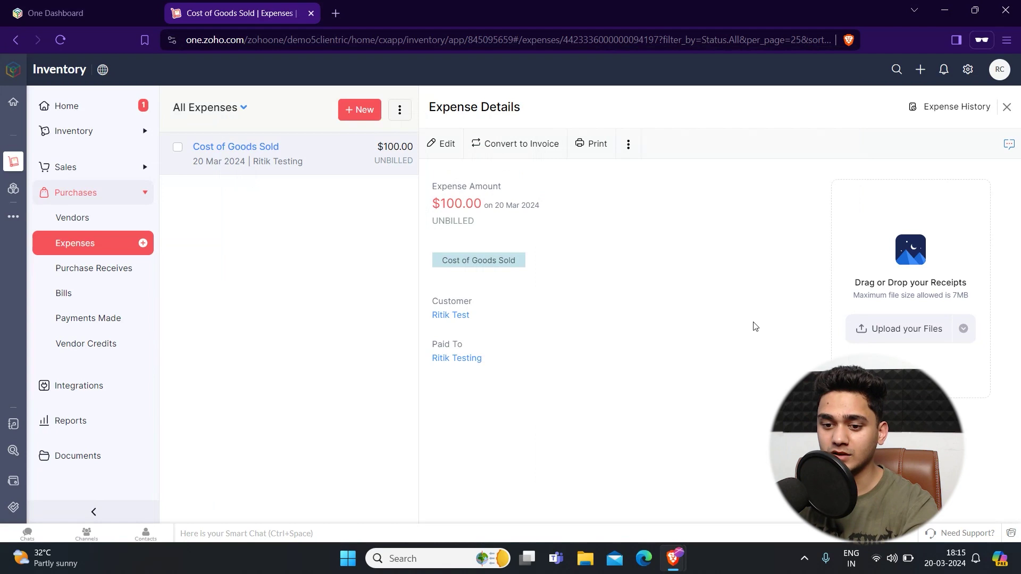